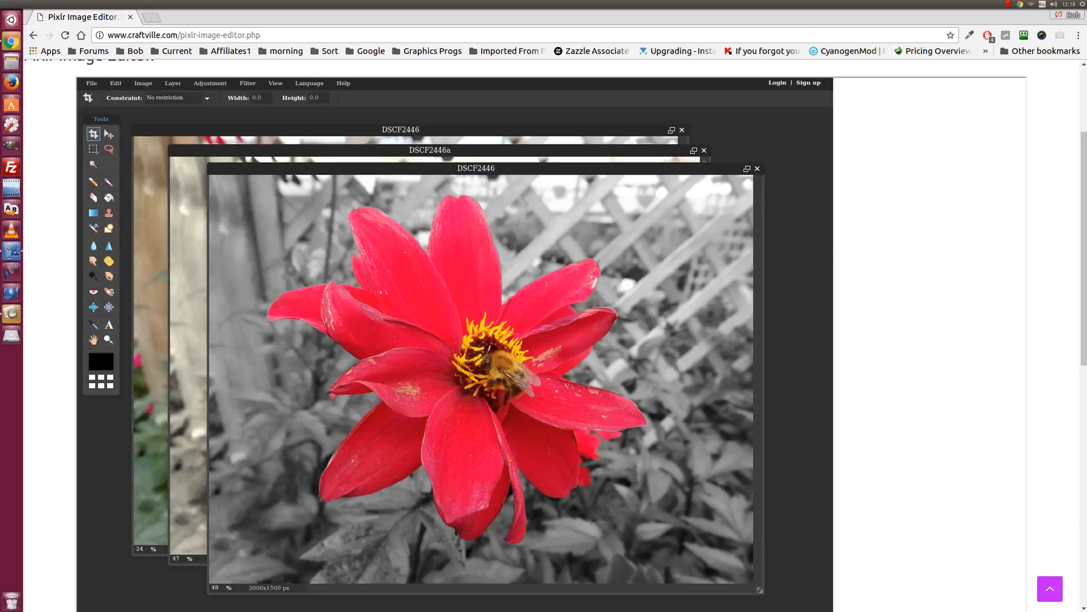
- Compare the three open flower images and view the butterfly and boy selective-colour example pictures on the desktop
click(335, 151)
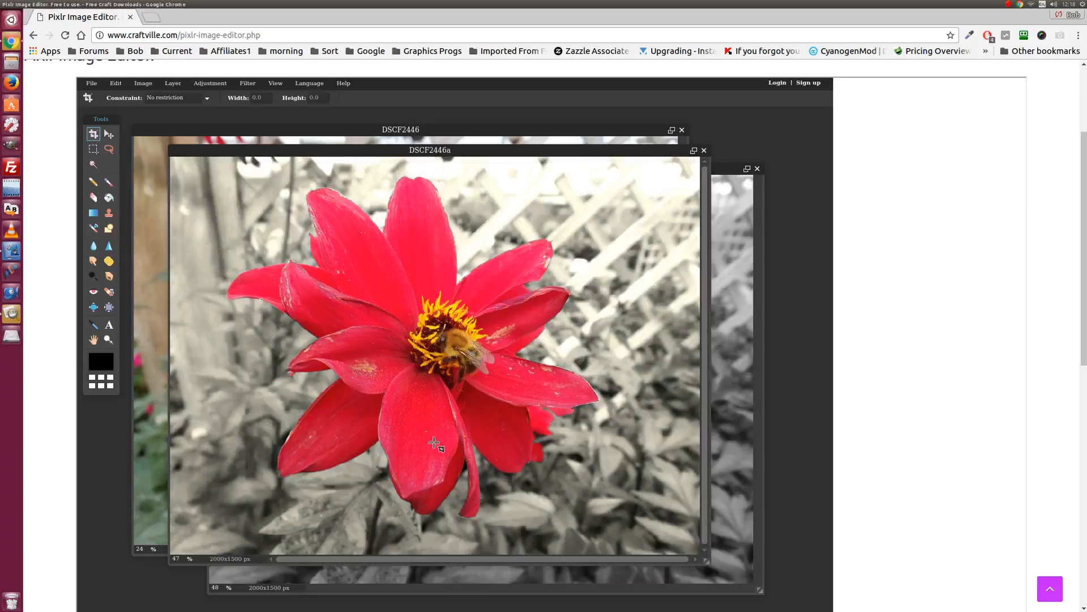
click(352, 134)
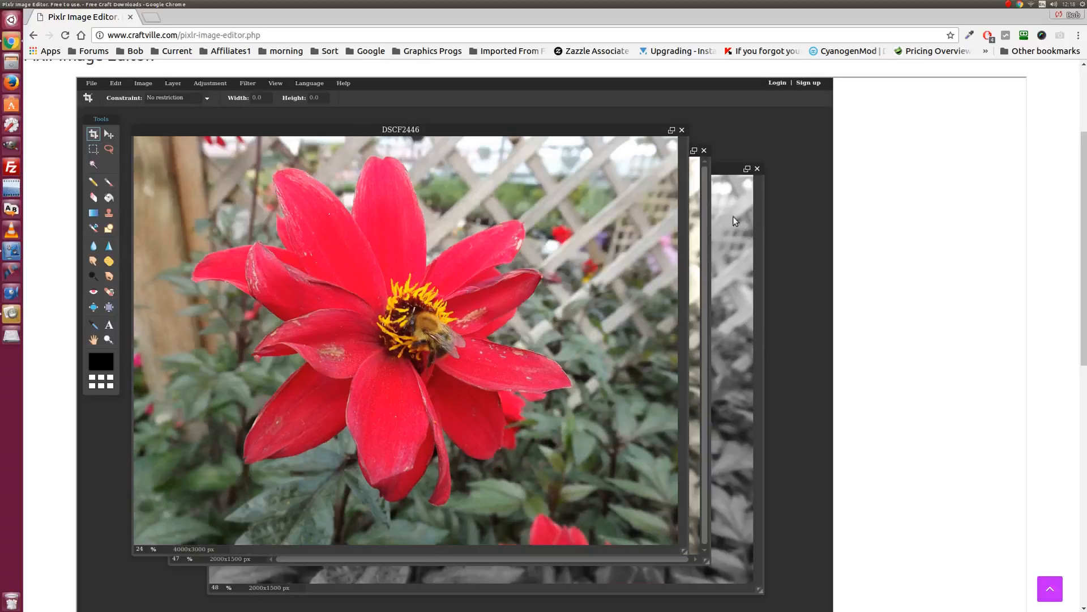
click(718, 170)
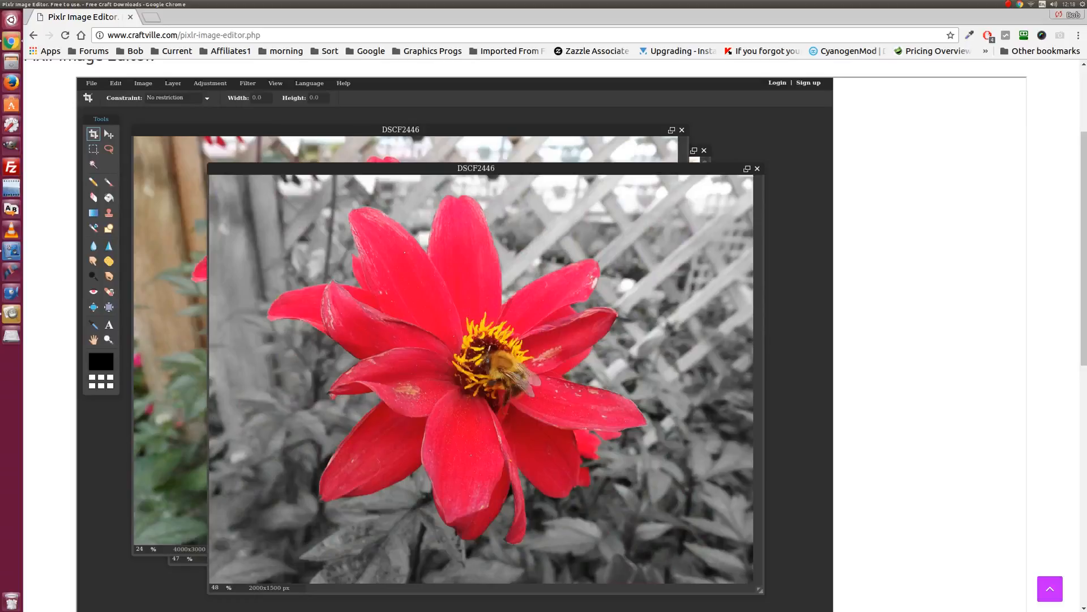
click(276, 133)
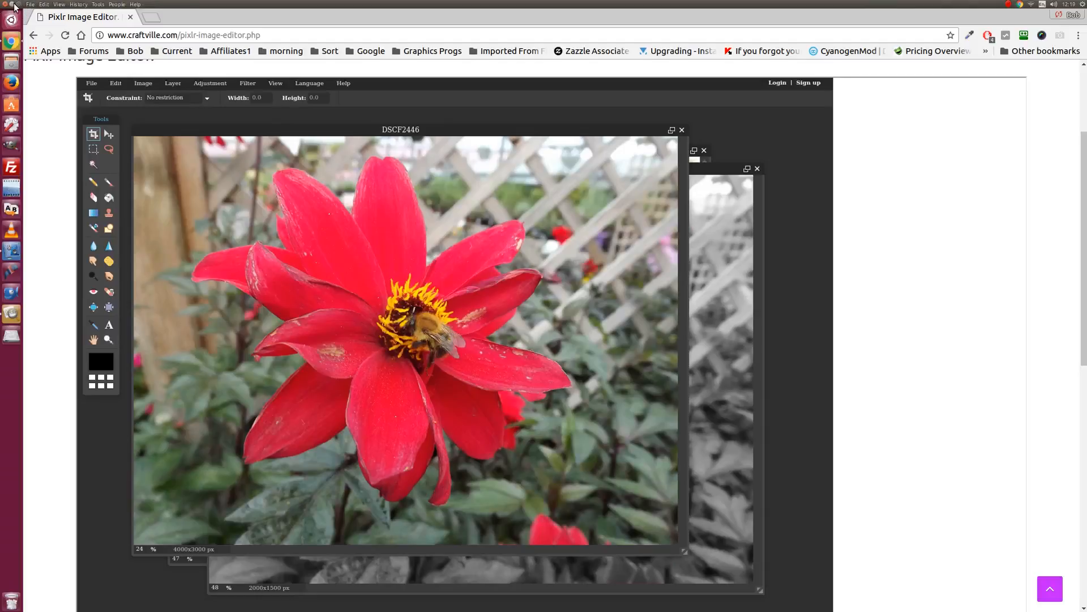
click(13, 5)
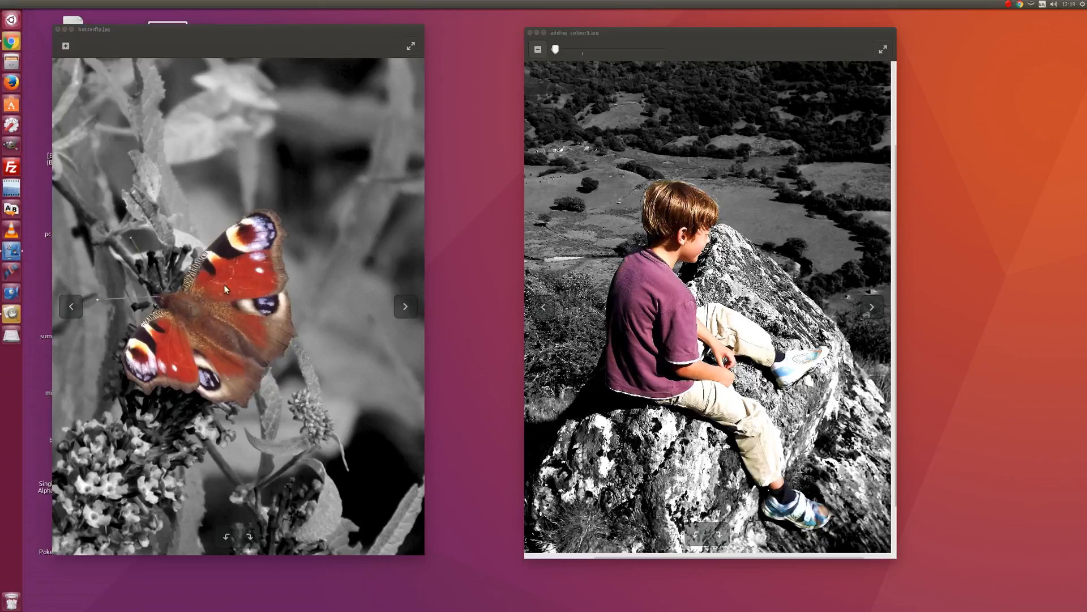
click(11, 41)
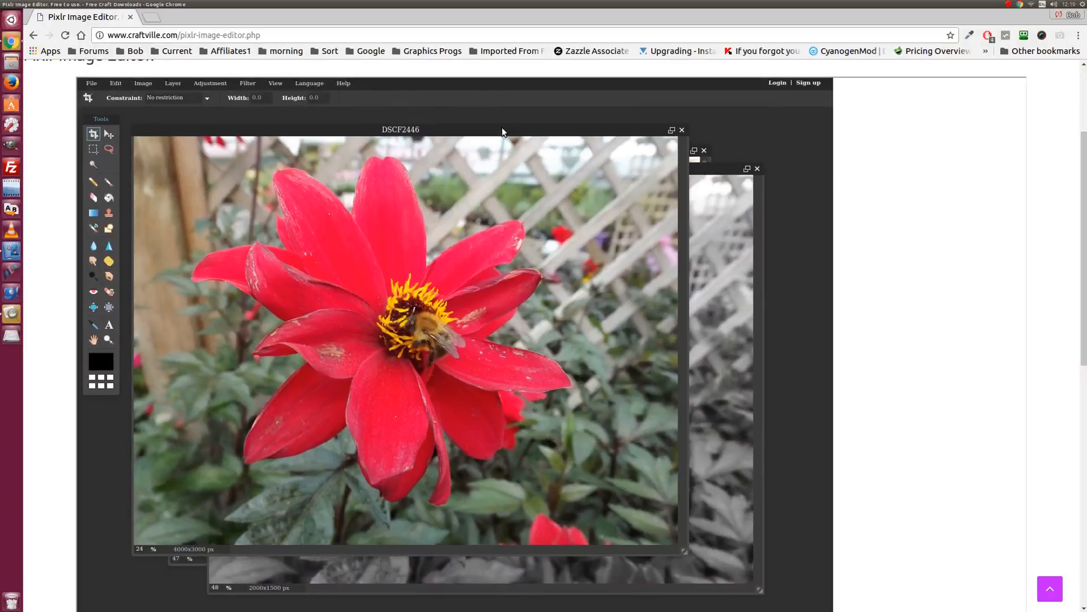
- Close the two finished selective-colour flower images and centre the full-colour DSCF2446 original in the workspace
drag(502, 129, 473, 226)
click(758, 169)
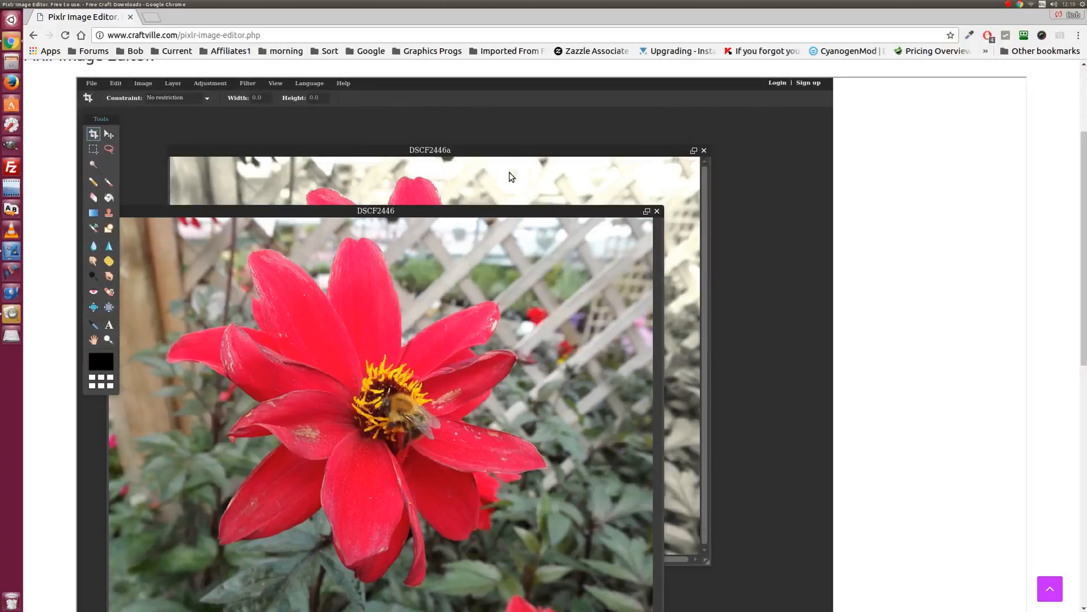
click(519, 152)
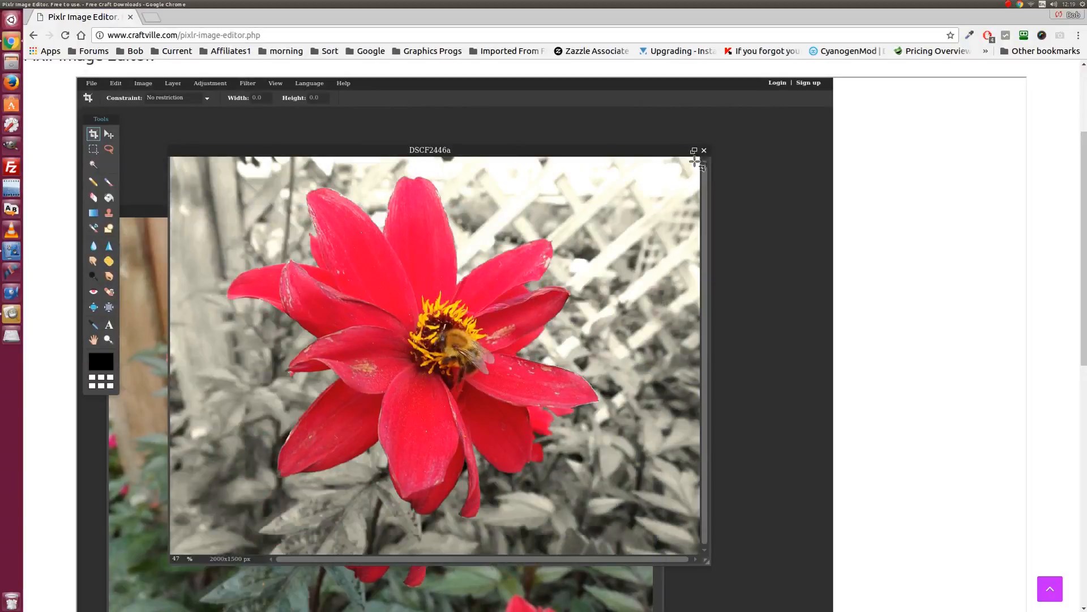
click(703, 150)
drag(407, 215, 474, 120)
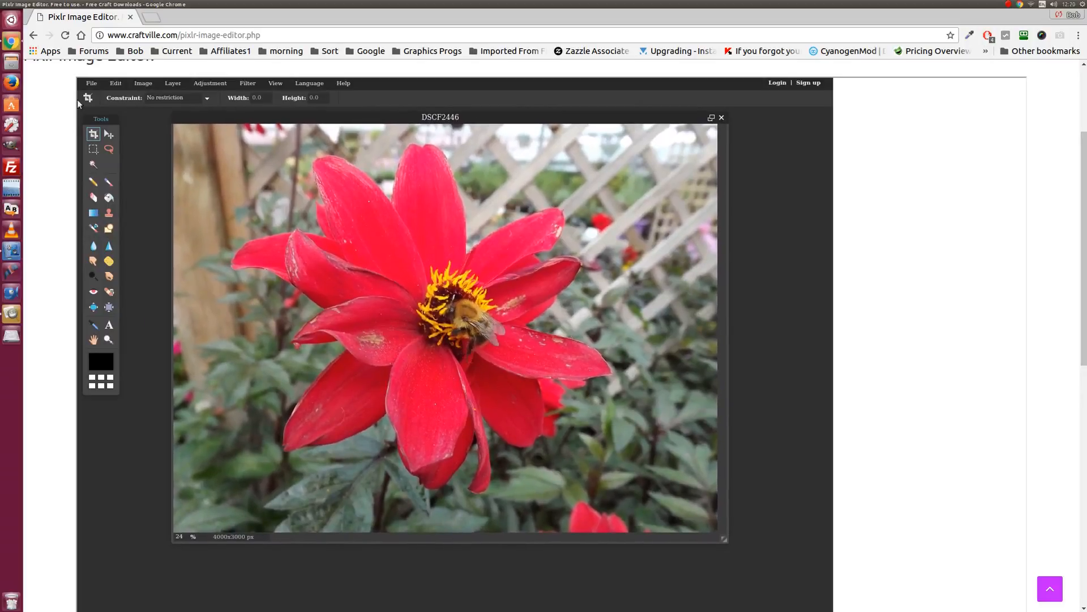
- Switch the editor to full-screen mode and move the Navigator palette slightly closer to the Layers palette
click(91, 83)
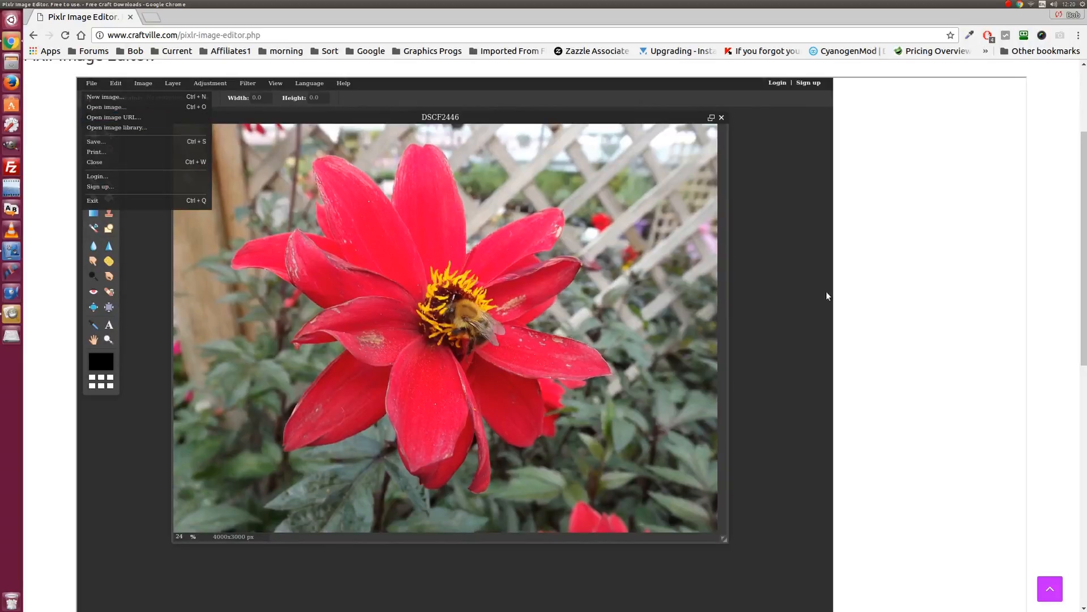
click(613, 91)
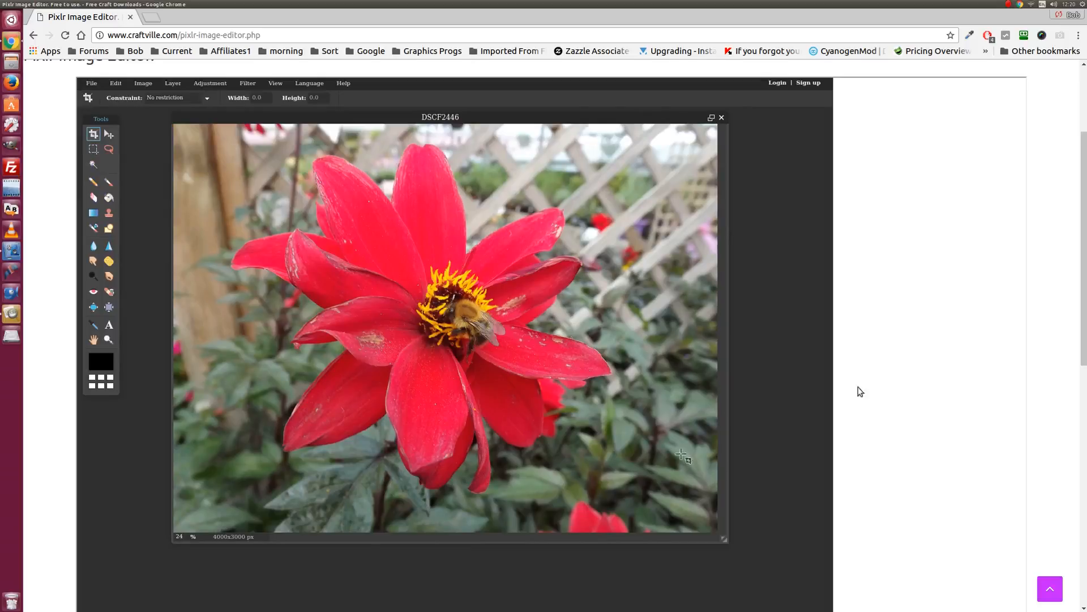
click(274, 84)
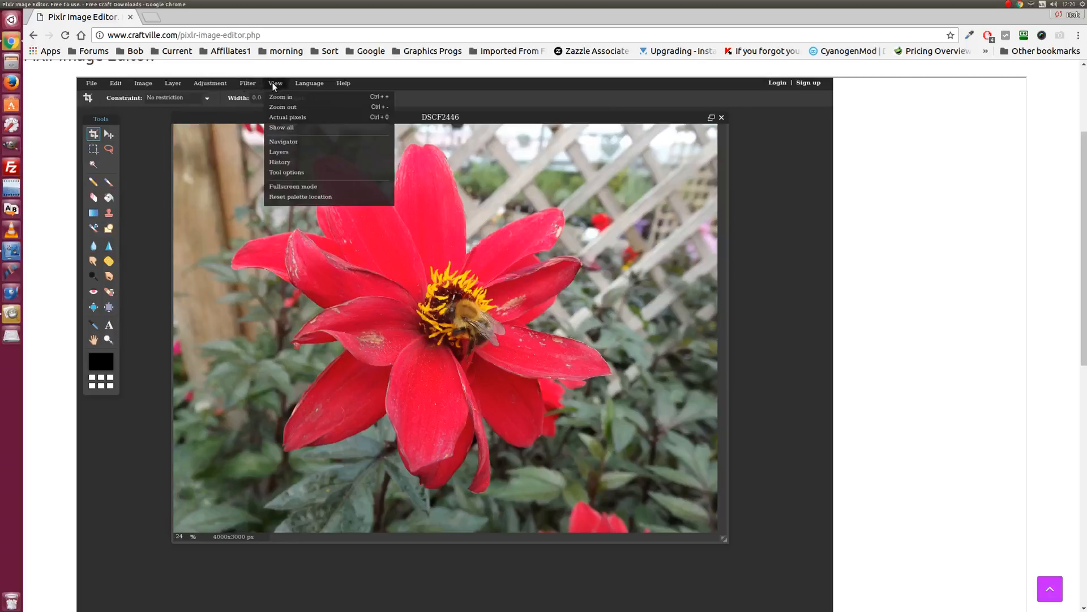
click(304, 186)
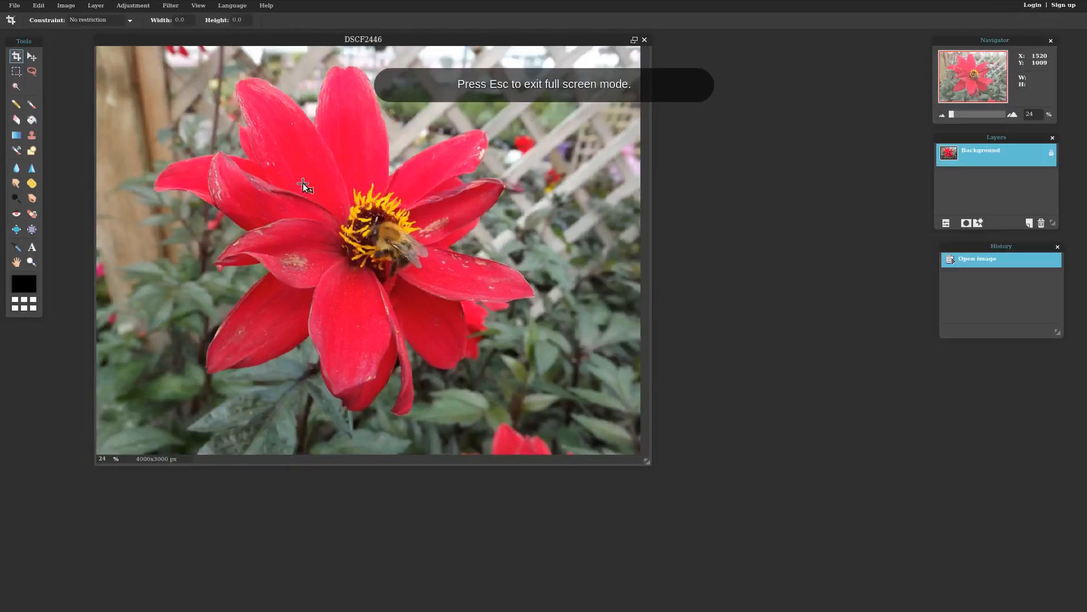
mouse_move(975, 41)
mouse_down()
mouse_move(723, 68)
mouse_move(880, 46)
mouse_move(993, 46)
mouse_up()
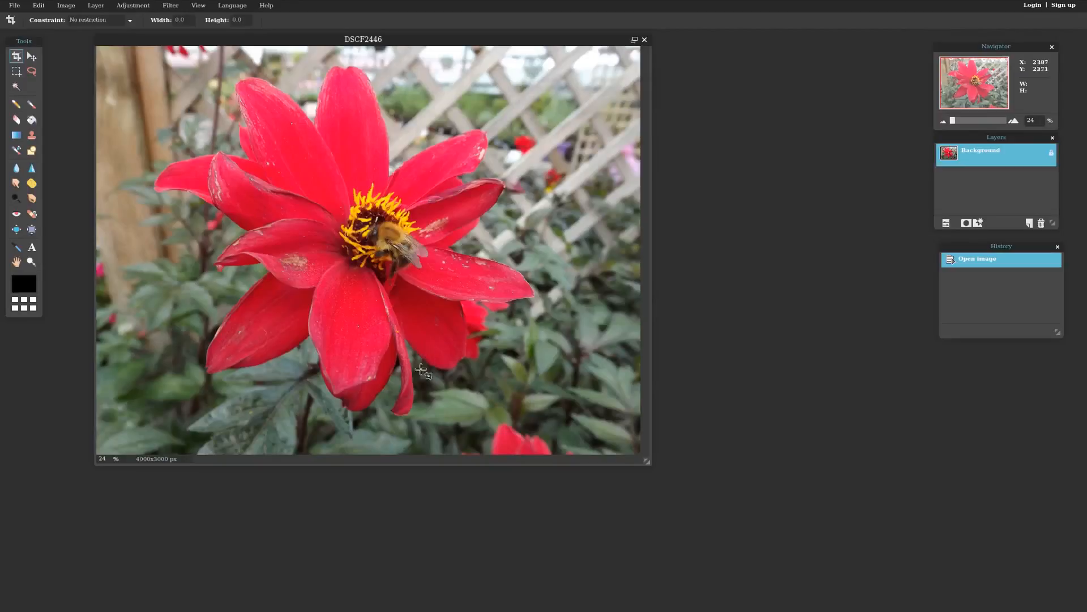
- Duplicate the Background layer twice to get two copies above the original
right_click(977, 156)
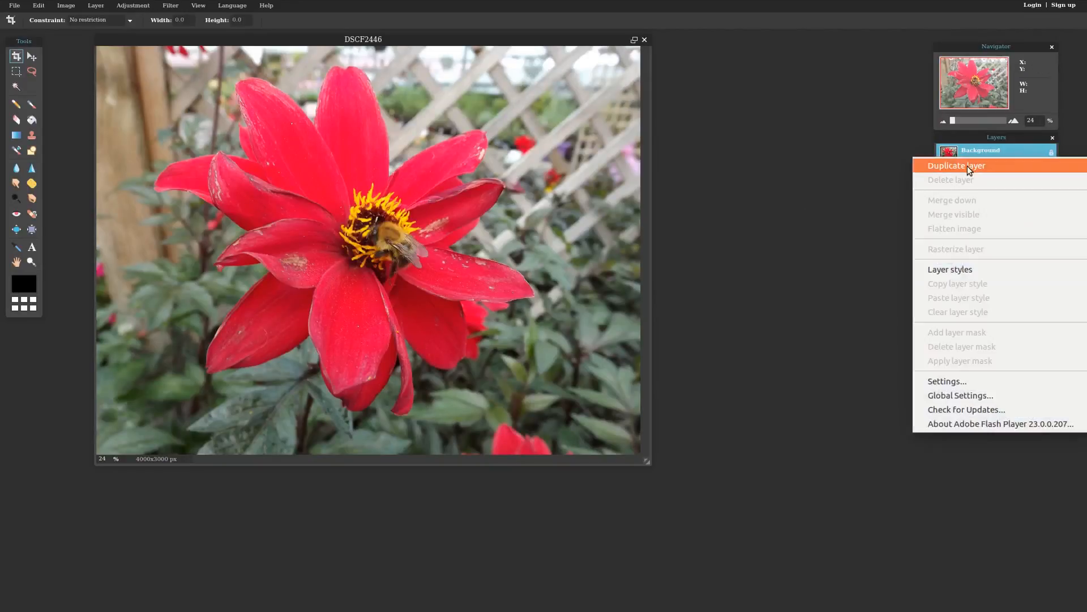
click(968, 166)
right_click(970, 155)
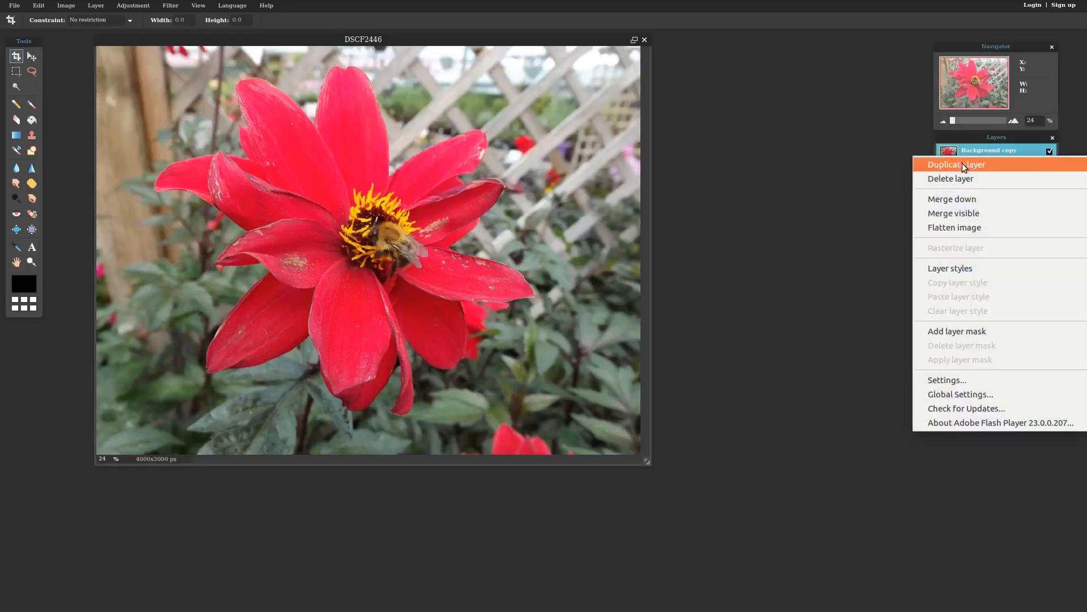
click(962, 163)
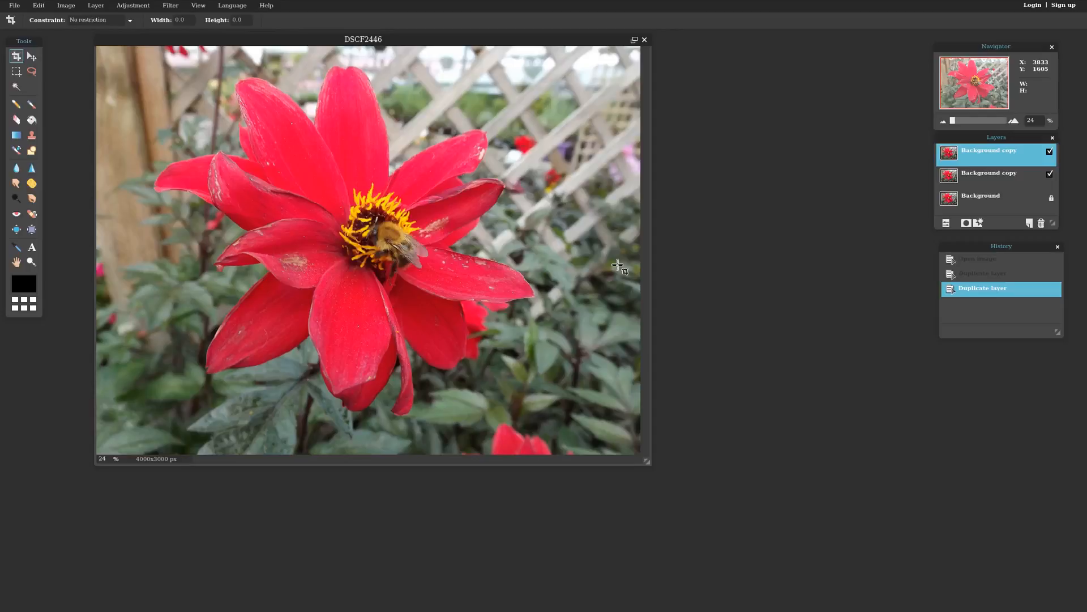
- Enlarge the DSCF2446 image window to fill the workspace and zoom the flower photo to 33%
drag(420, 37, 487, 50)
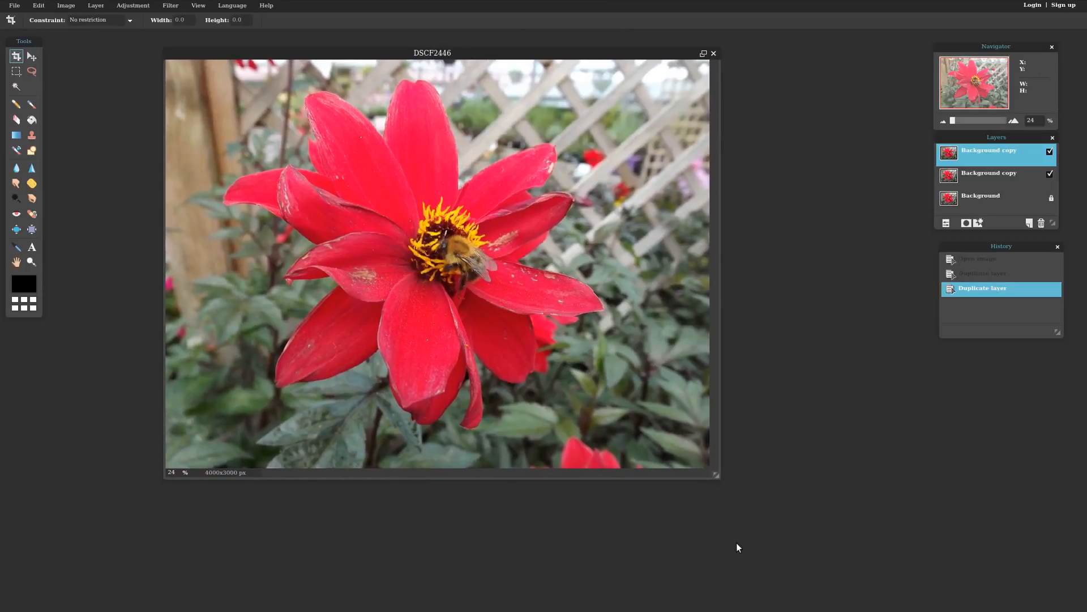
drag(717, 475, 948, 601)
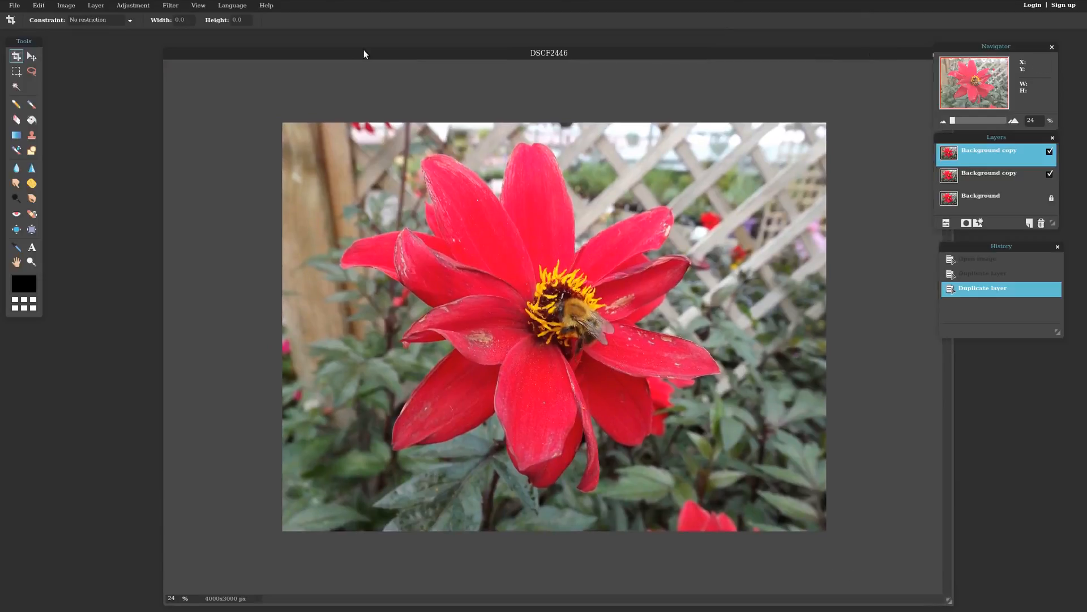
drag(352, 54, 305, 41)
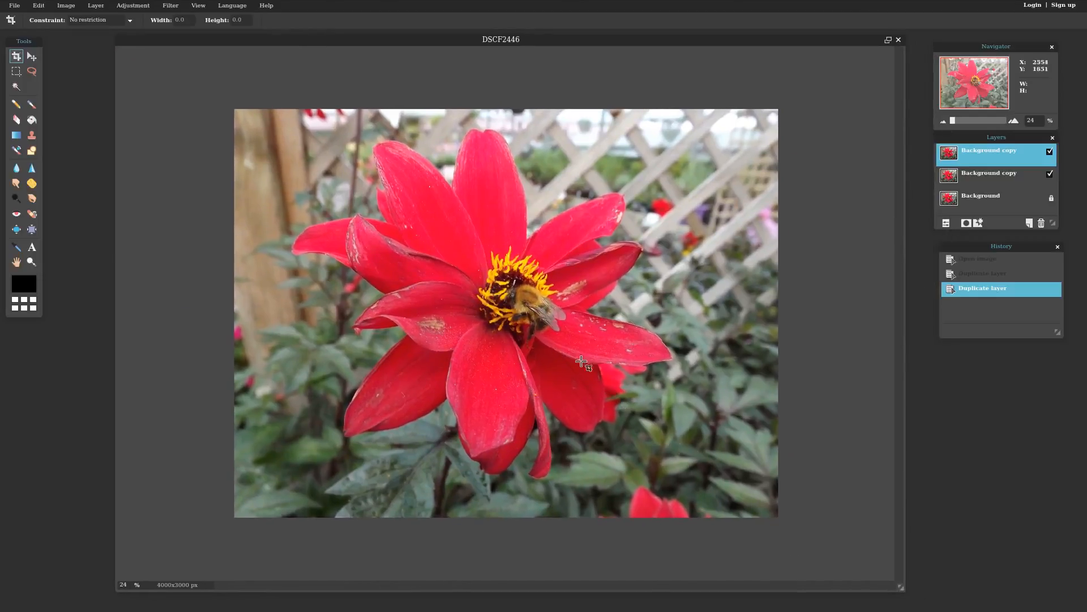
scroll(518, 318, up, 1)
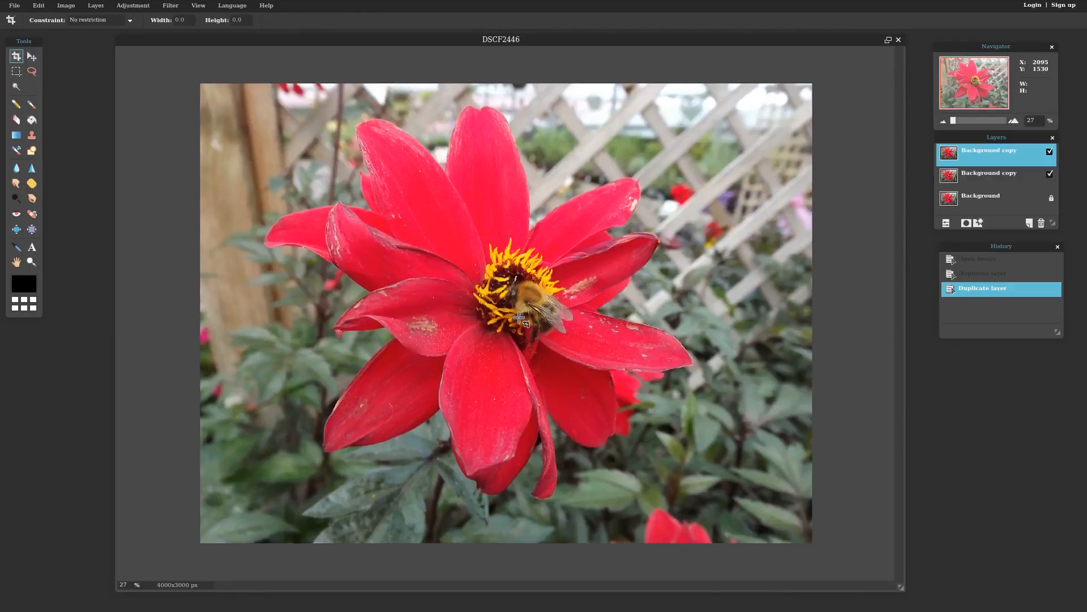
scroll(518, 318, up, 2)
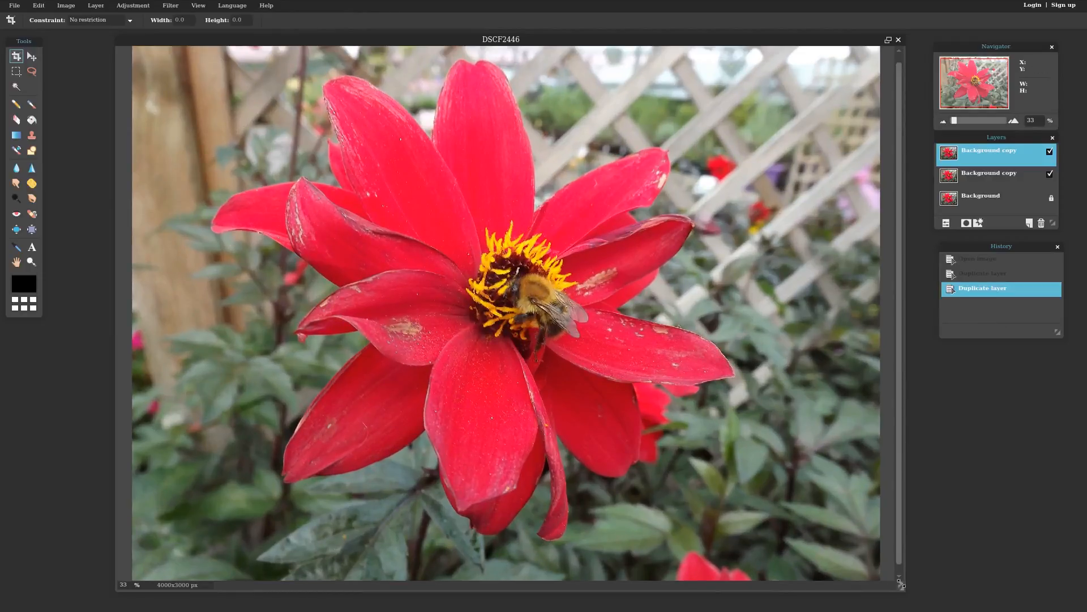
drag(902, 589, 933, 603)
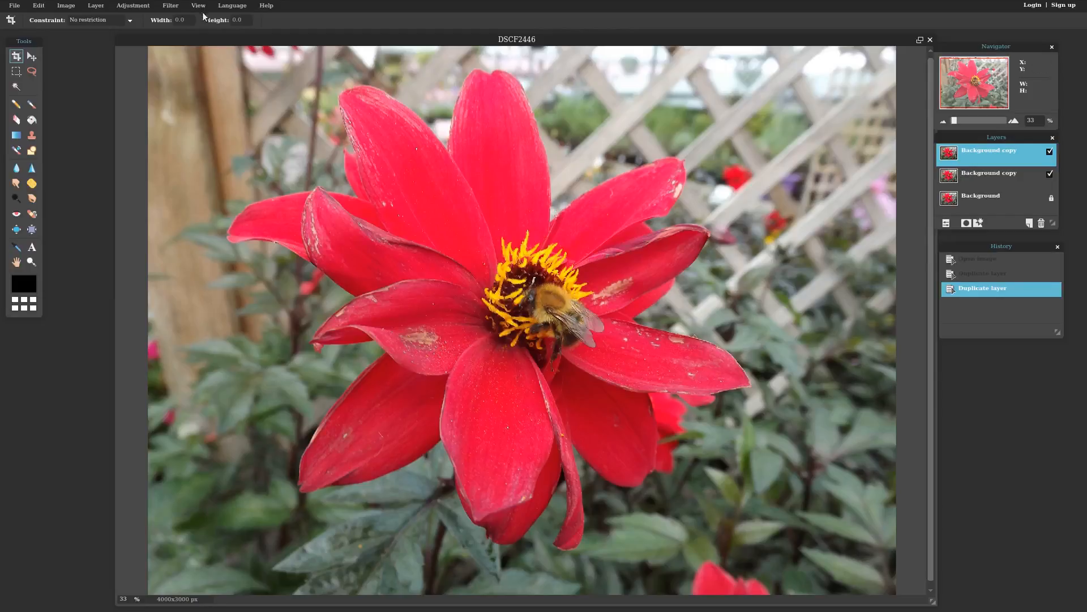
- Try turning the uppermost layer black and white with Hue & Saturation at a saturation of -100, and undo it
click(168, 8)
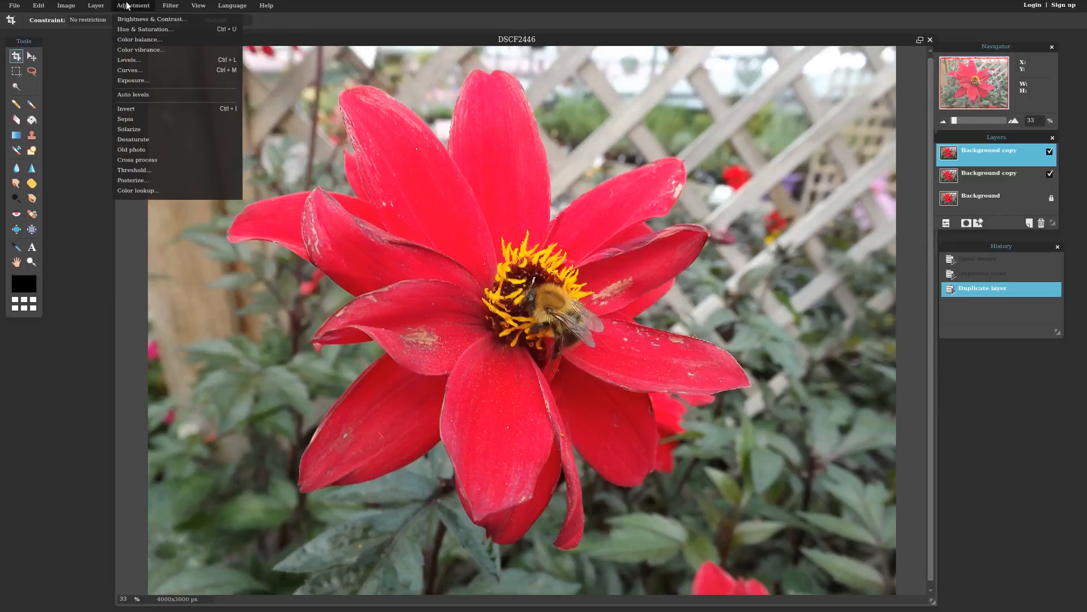
click(135, 31)
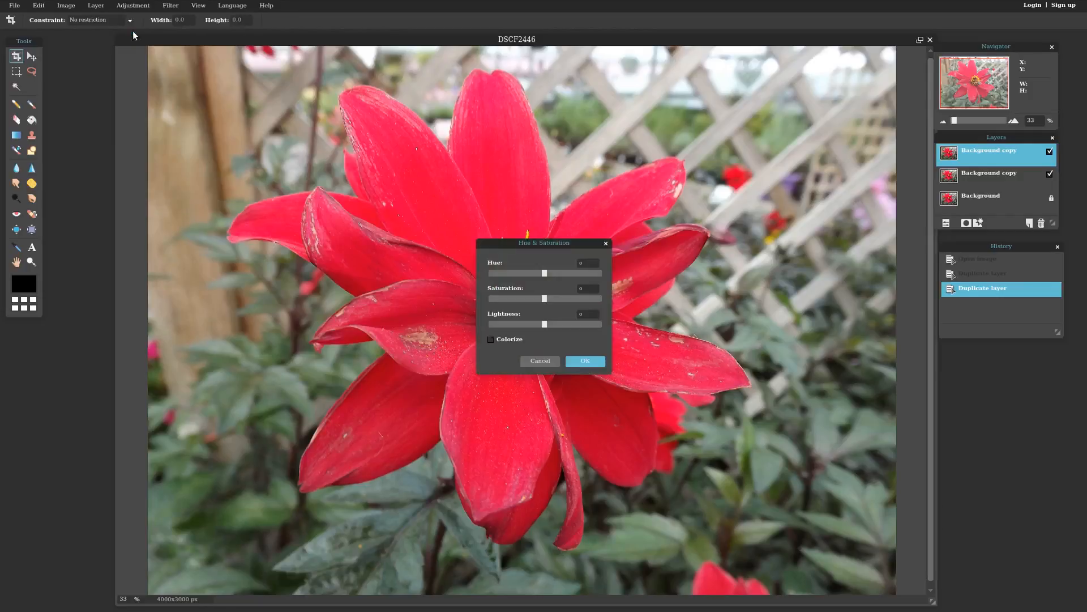
drag(543, 299, 506, 301)
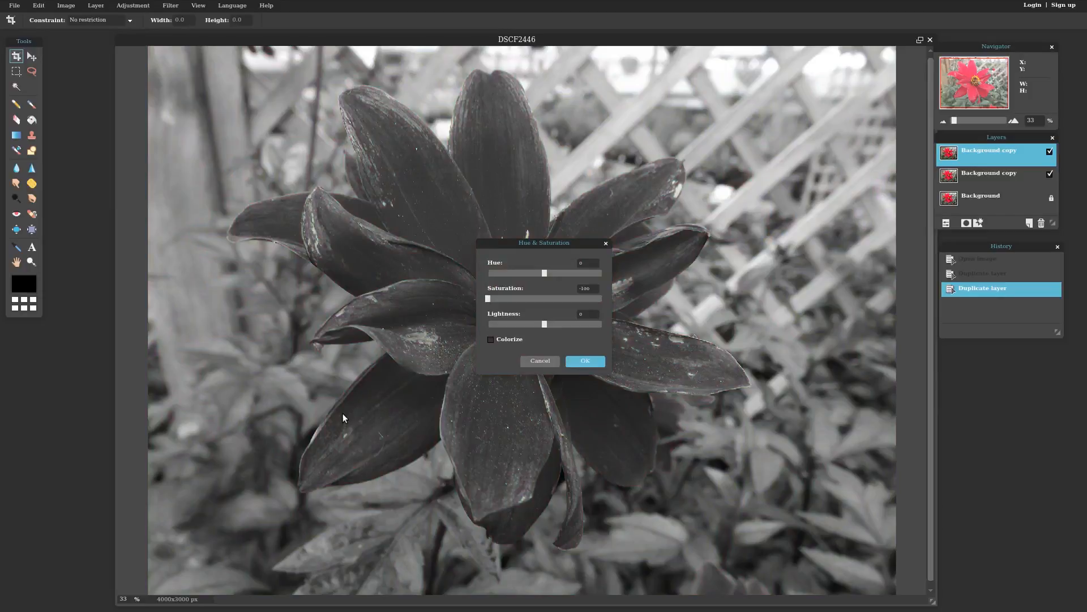
click(586, 361)
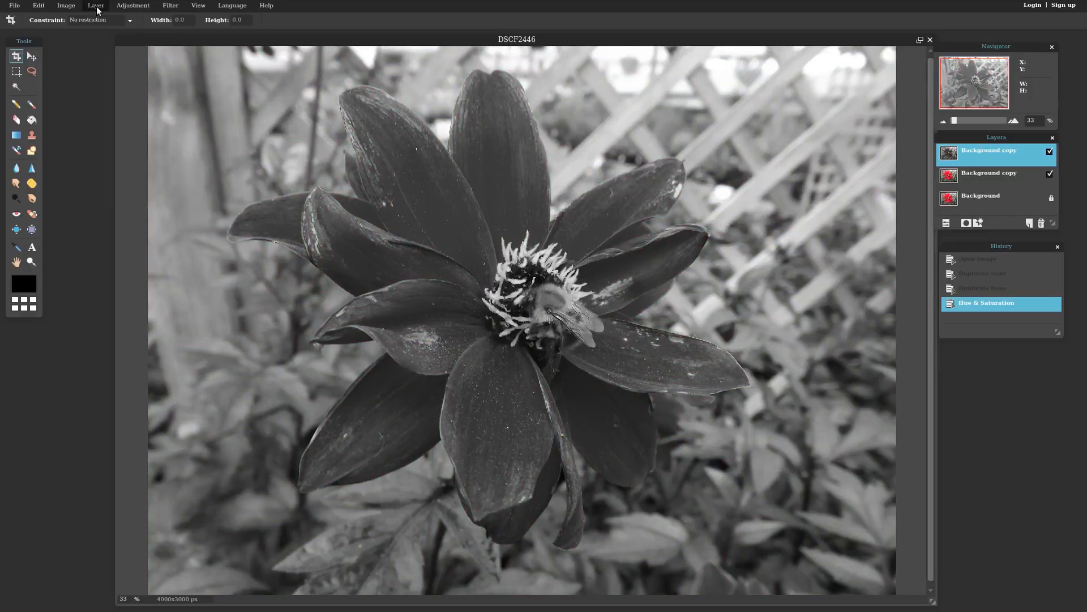
click(38, 6)
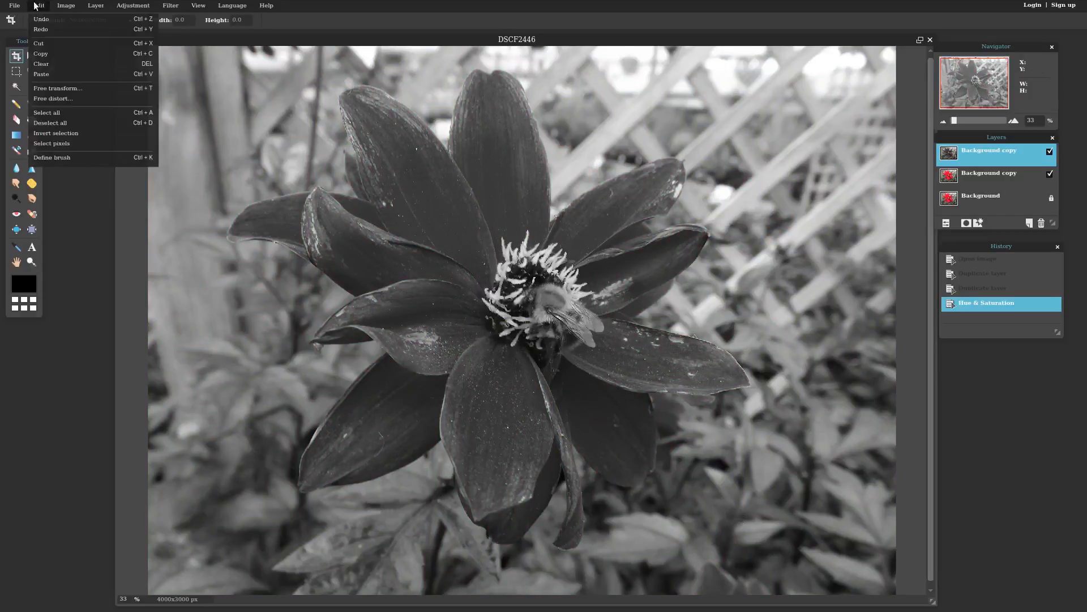
click(43, 21)
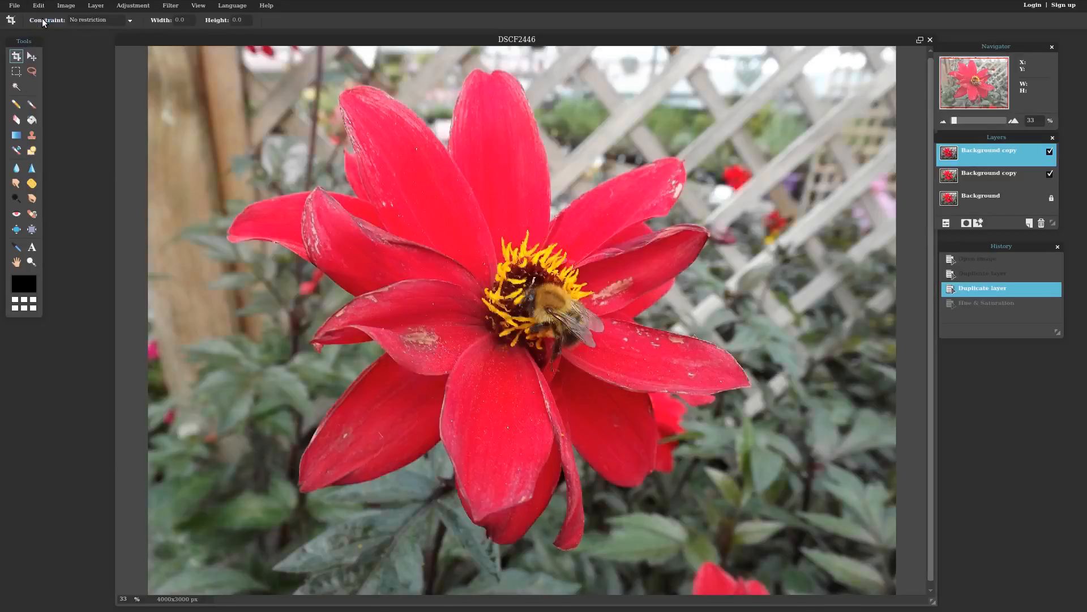
- Apply the Sepia adjustment to the uppermost Background copy layer and hide that layer
click(132, 5)
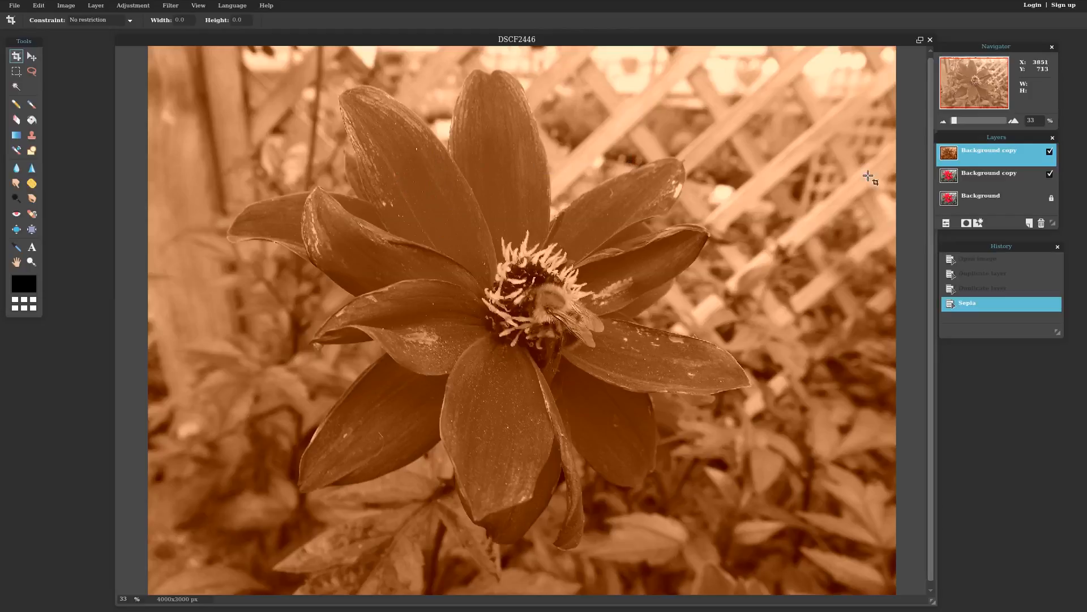
click(1050, 153)
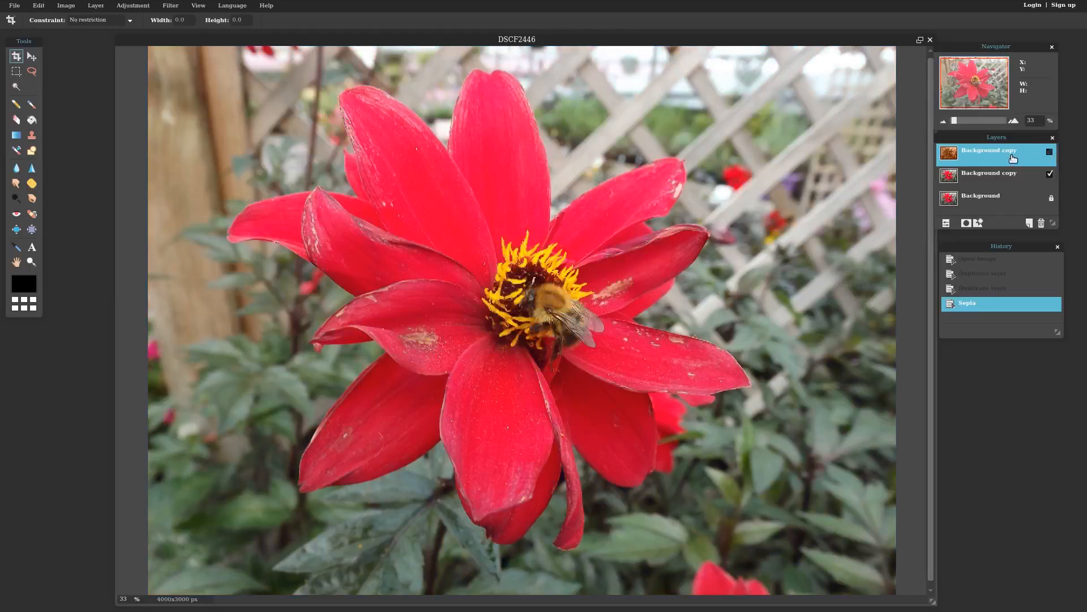
- Activate the middle Background copy layer and try selecting the red petals with the Wand tool at a tolerance of 21
click(996, 182)
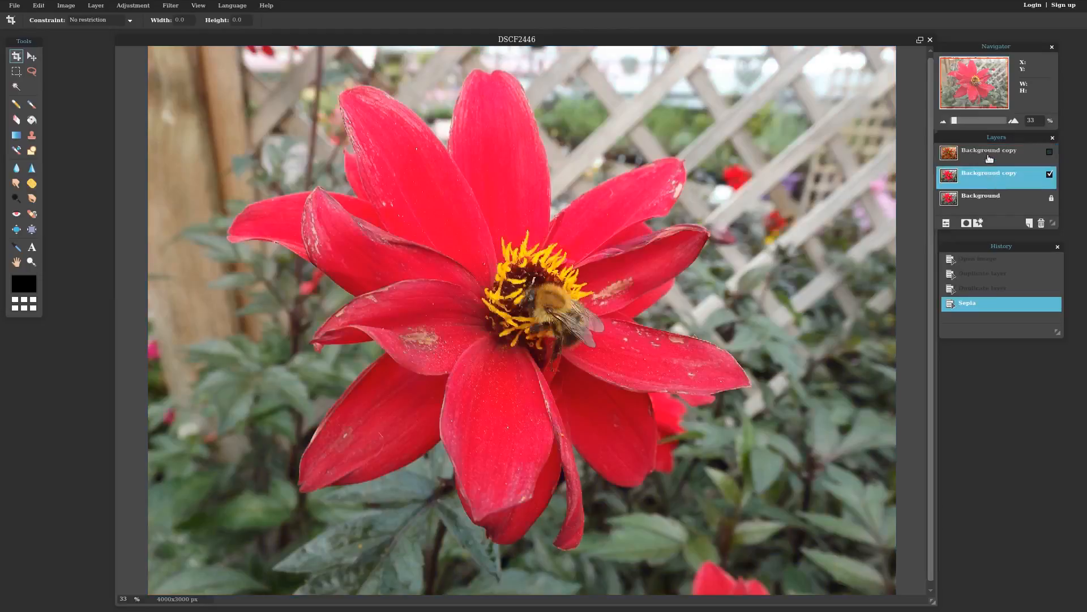
click(989, 159)
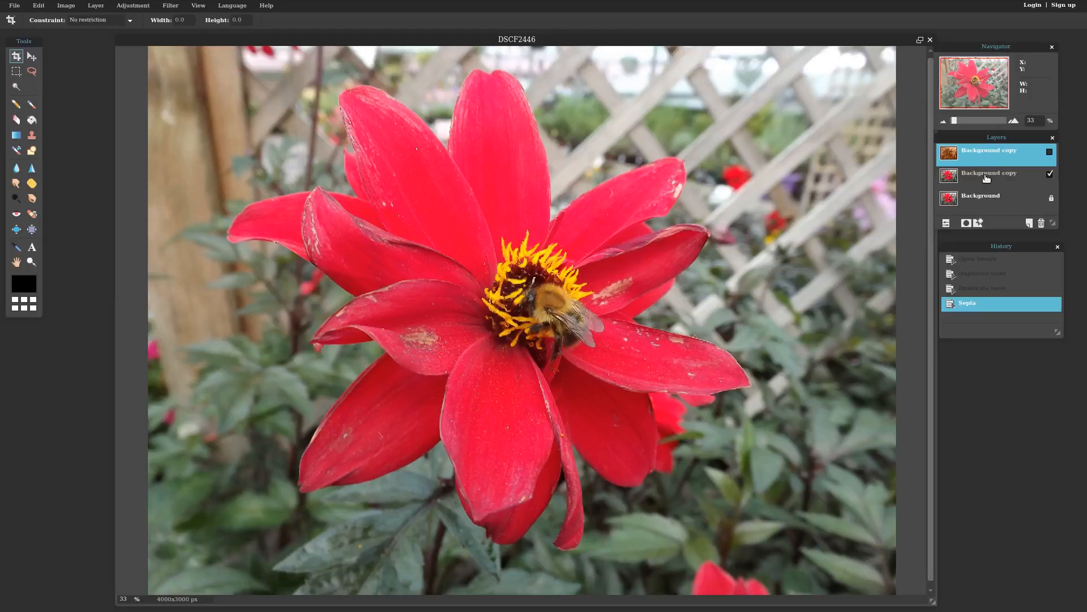
click(986, 179)
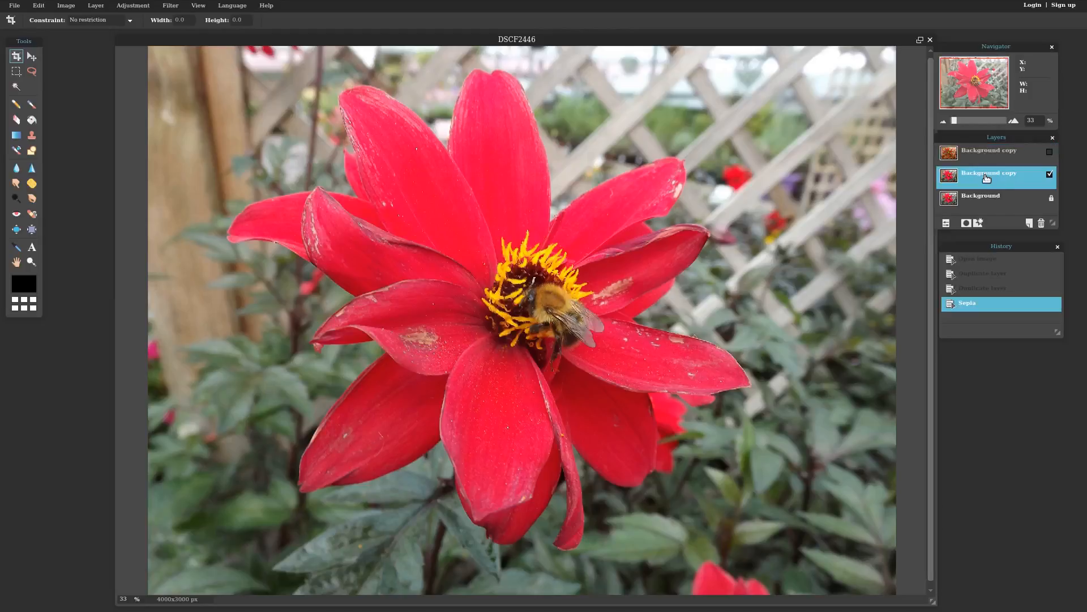
click(16, 88)
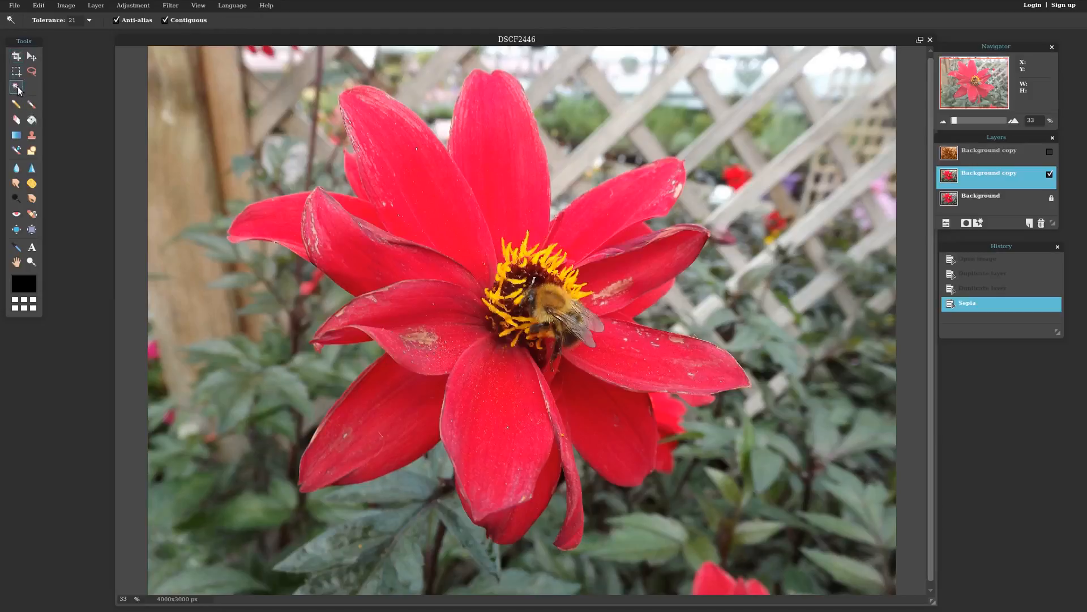
click(436, 195)
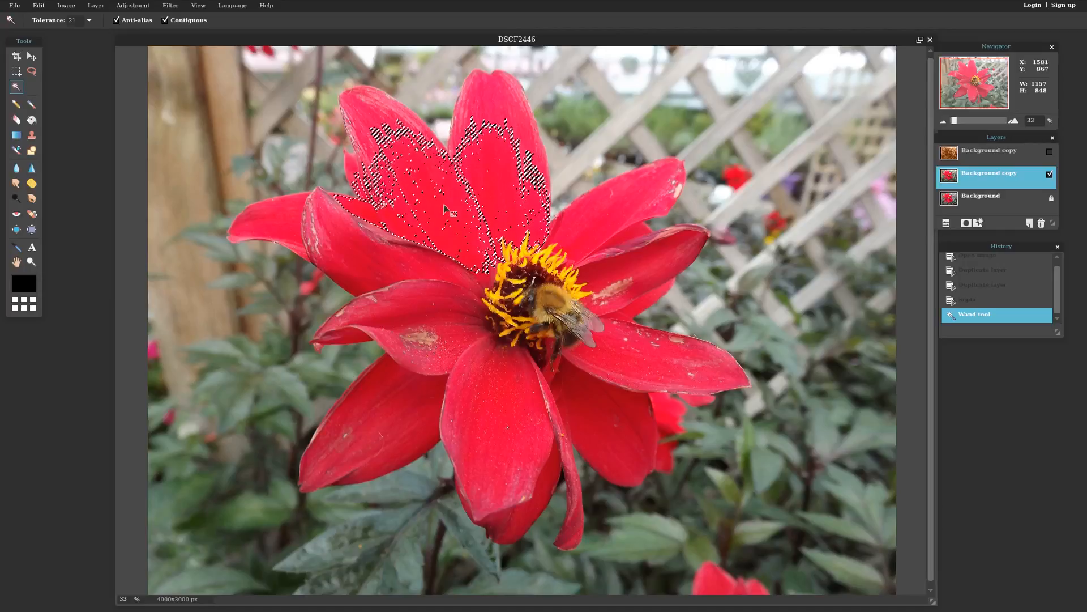
- Clear the selection and try selecting the red petals again with the Wand tool at a tolerance of 105
click(88, 21)
drag(71, 37, 57, 36)
click(38, 5)
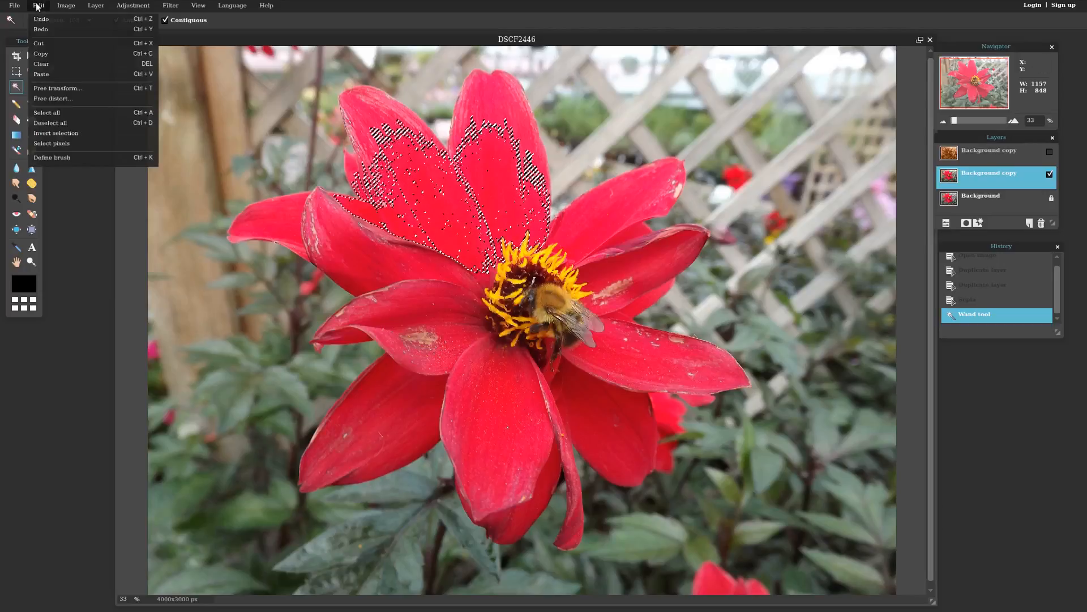
click(63, 123)
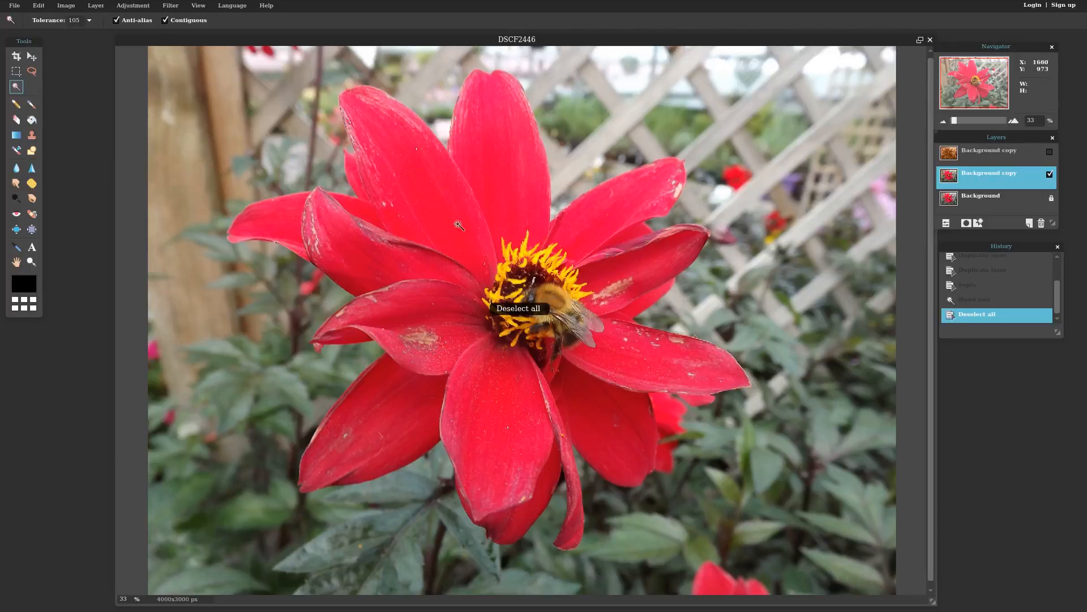
click(441, 213)
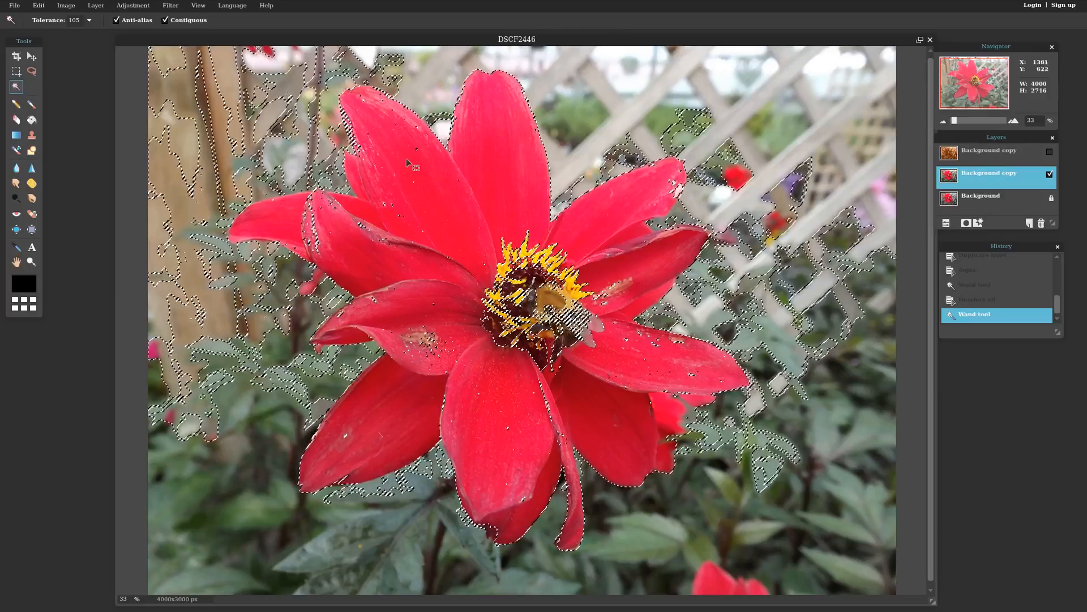
- Clear the selection and reselect the red petals with the Wand tool at a tolerance of 56
click(89, 21)
drag(58, 35, 46, 35)
click(36, 6)
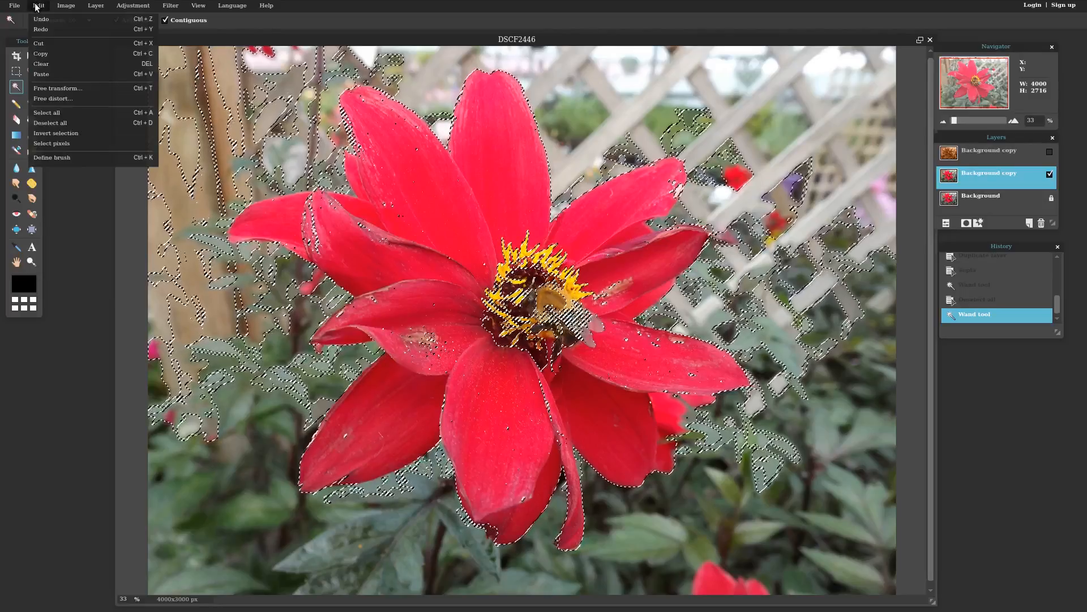
click(60, 123)
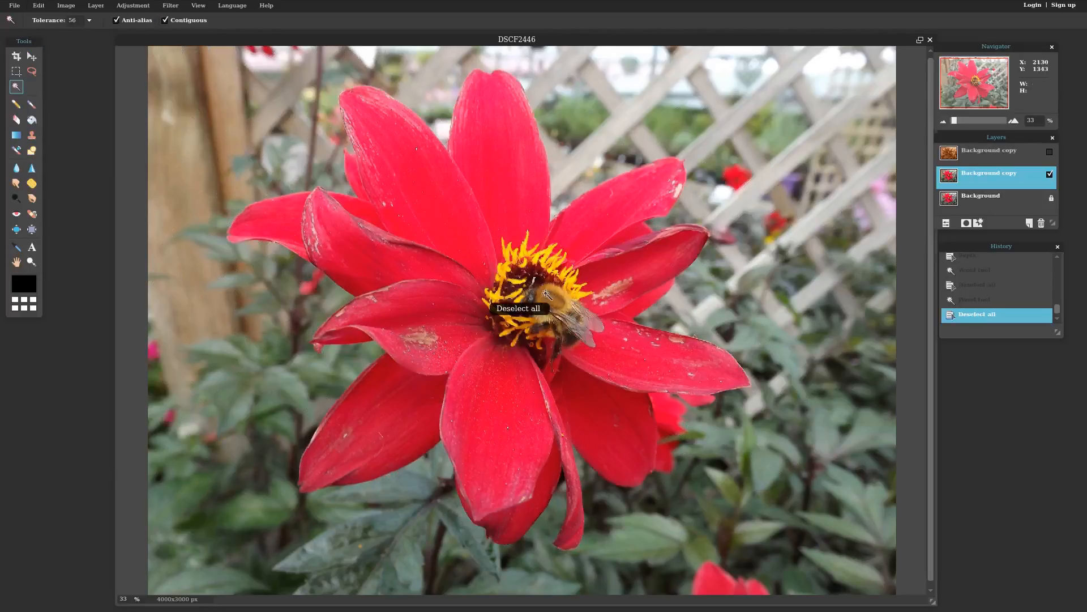
click(433, 212)
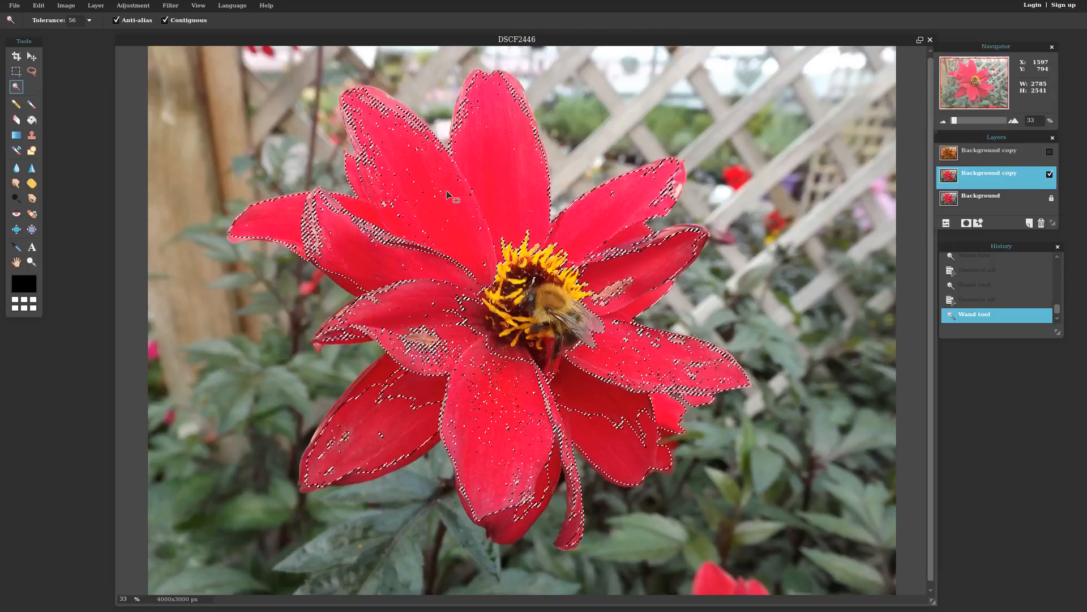
- Show the uppermost sepia Background copy layer and cut the selected petal area out of it
click(986, 157)
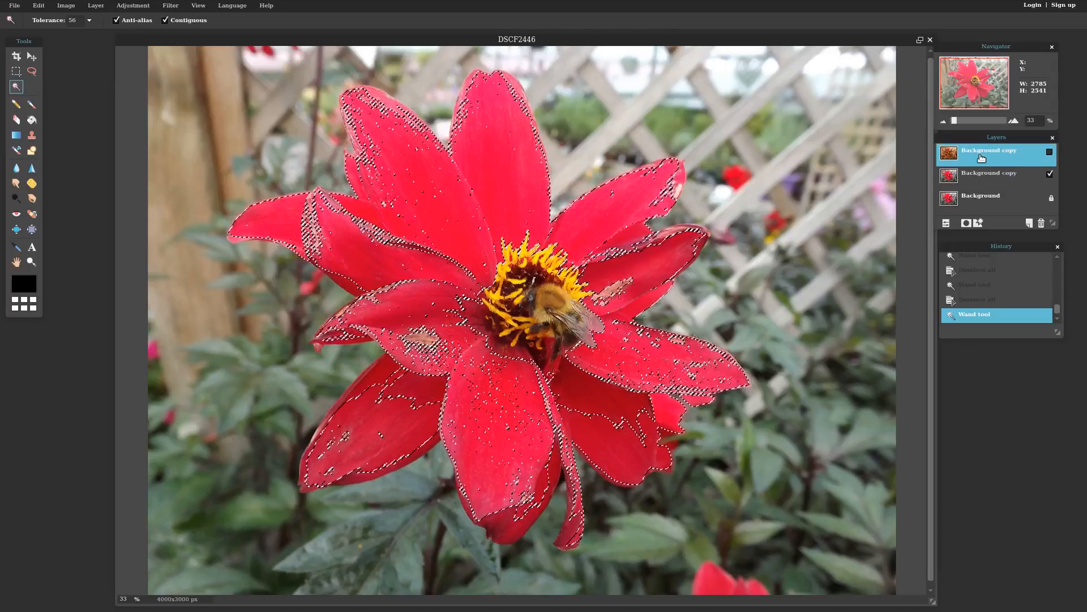
click(1050, 151)
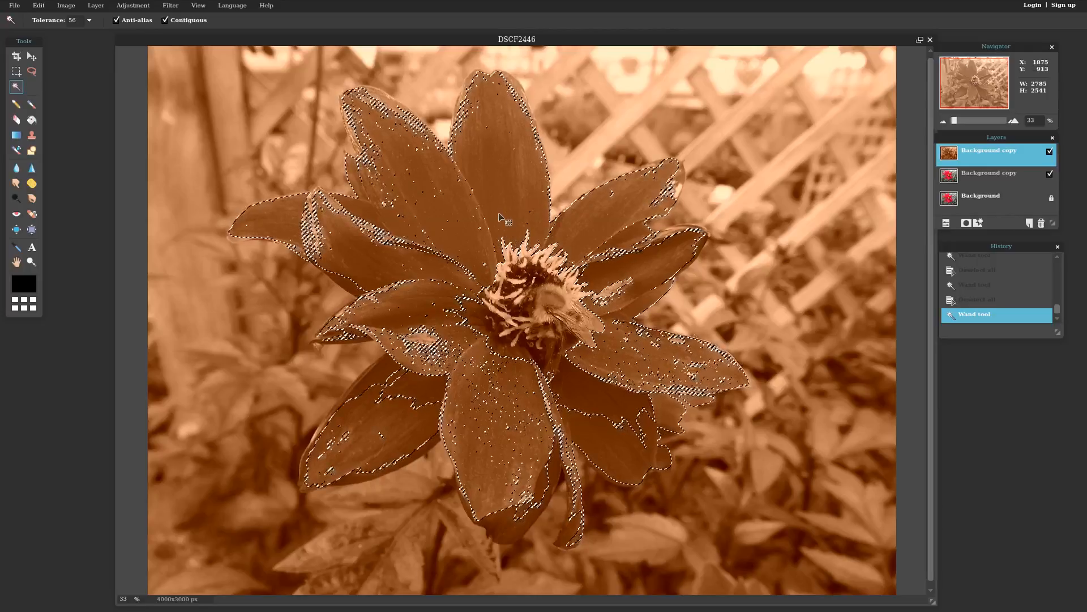
click(38, 7)
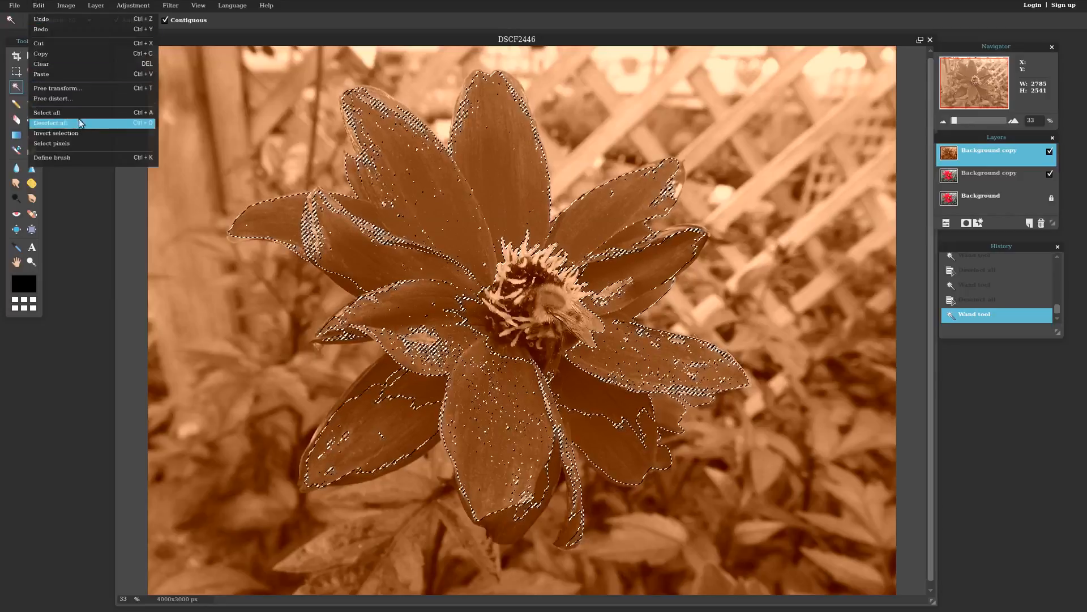
click(57, 44)
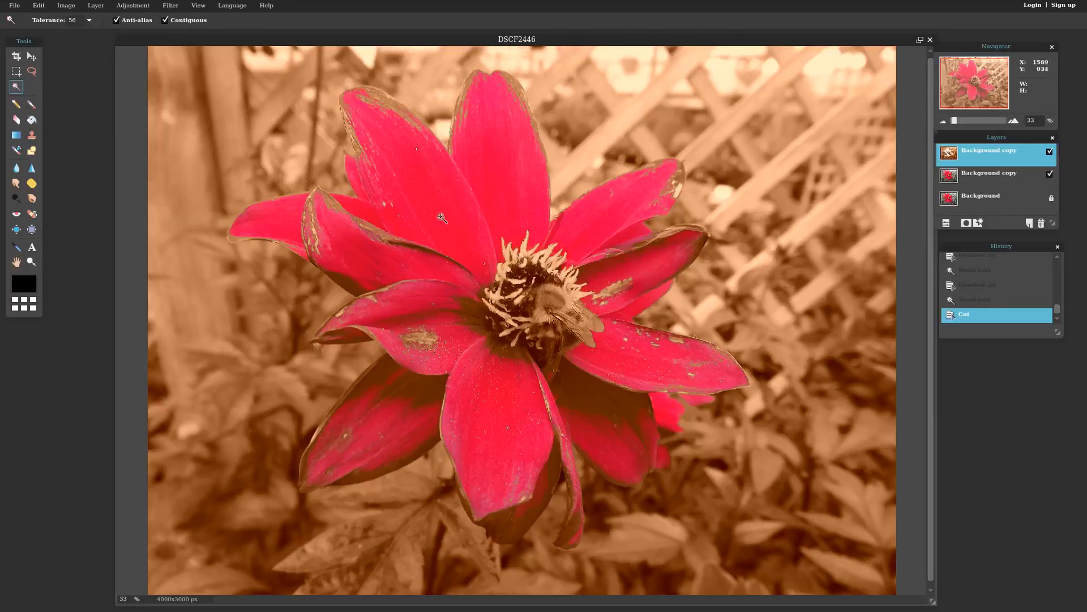
- Cut a rectangular area of about 1101 × 767 px around the flower's centre and the bee from the sepia layer
click(14, 73)
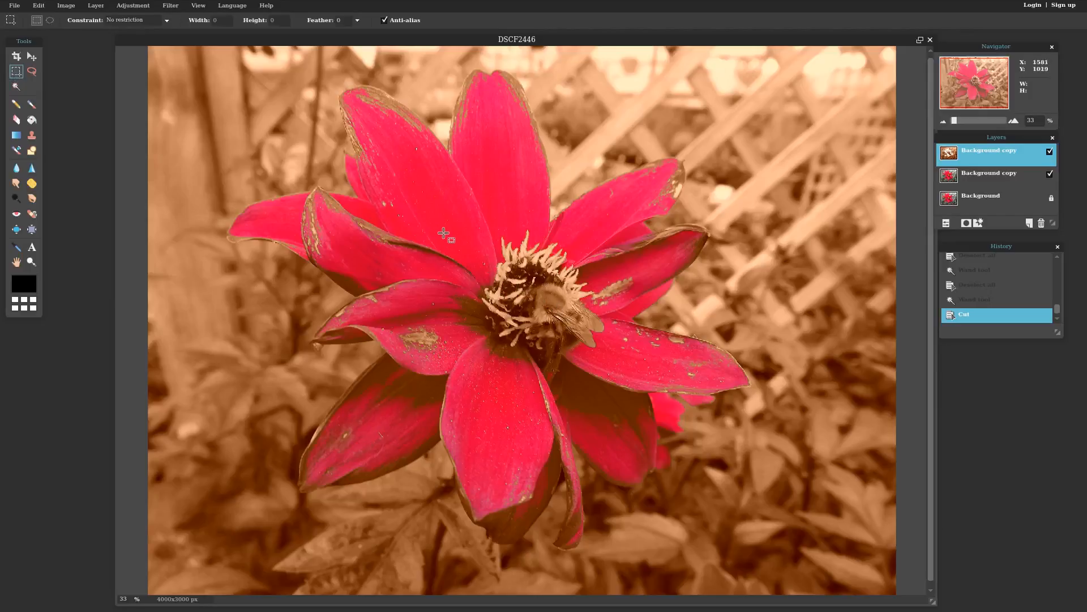
drag(424, 233, 631, 376)
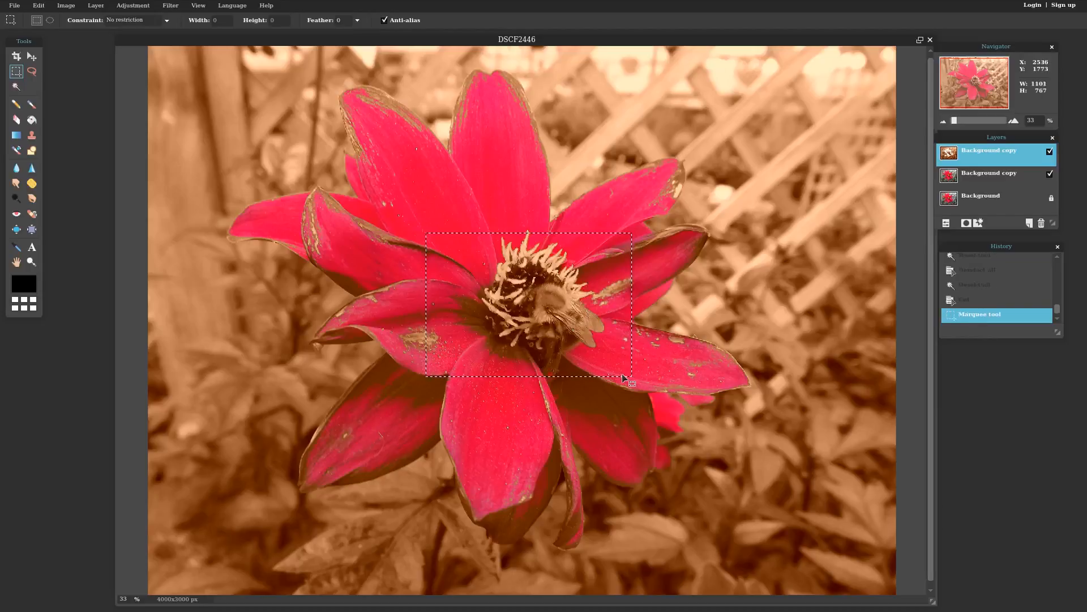
click(38, 7)
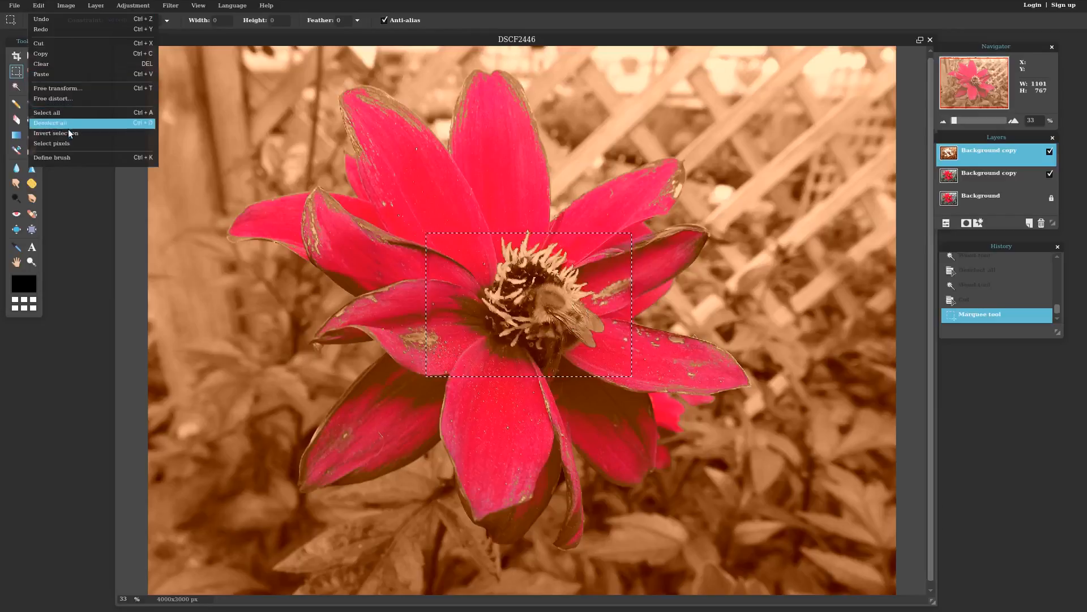
click(61, 43)
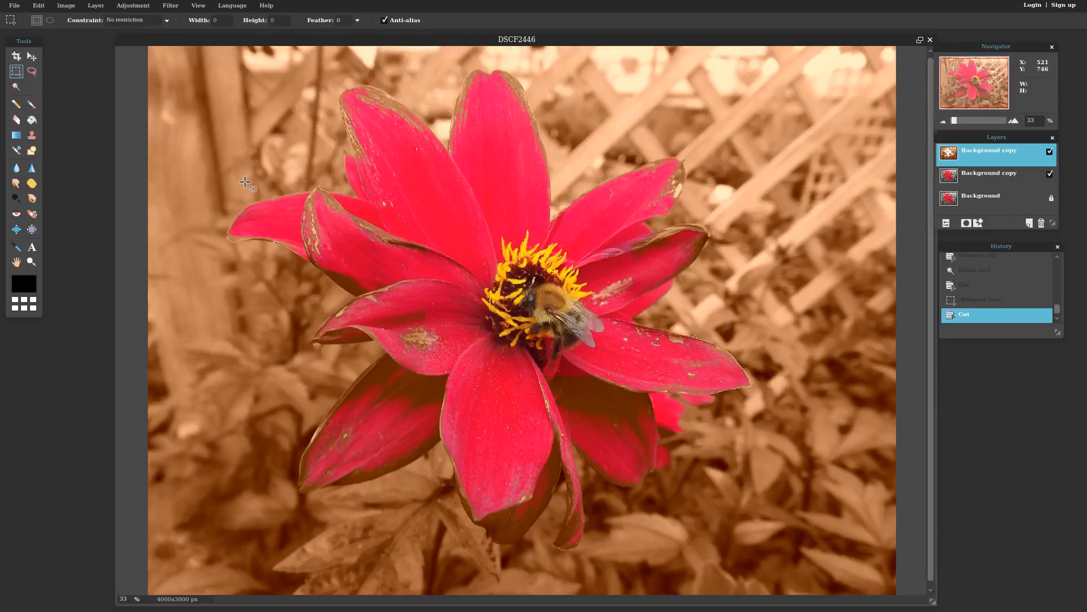
- Cut two rectangles, about 674 × 455 px and 750 × 283 px, from the sepia layer over the flower's upper-left petals
drag(368, 217, 494, 301)
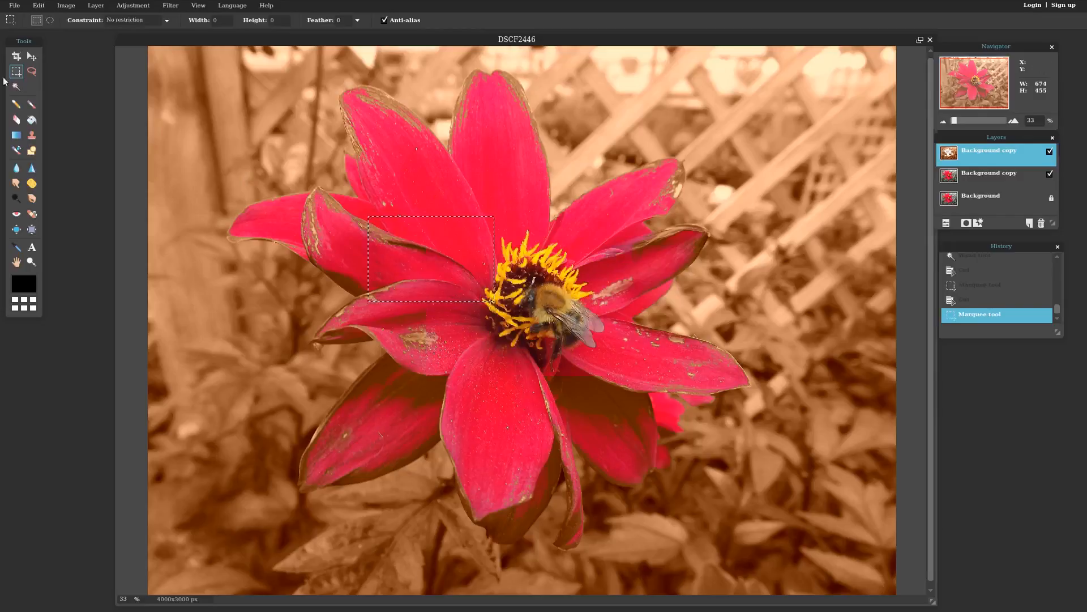
click(38, 5)
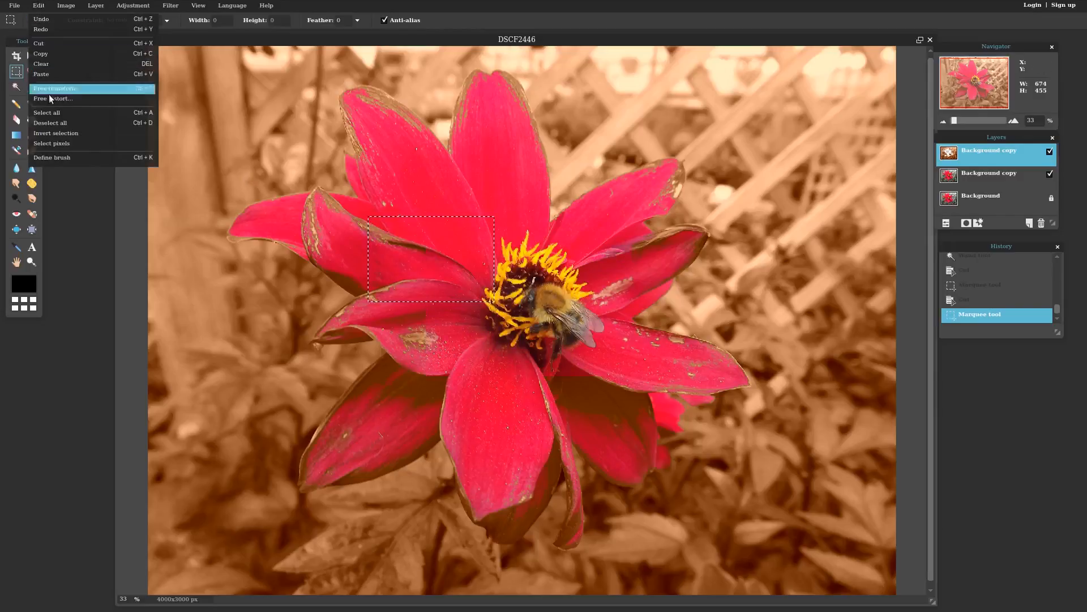
click(49, 44)
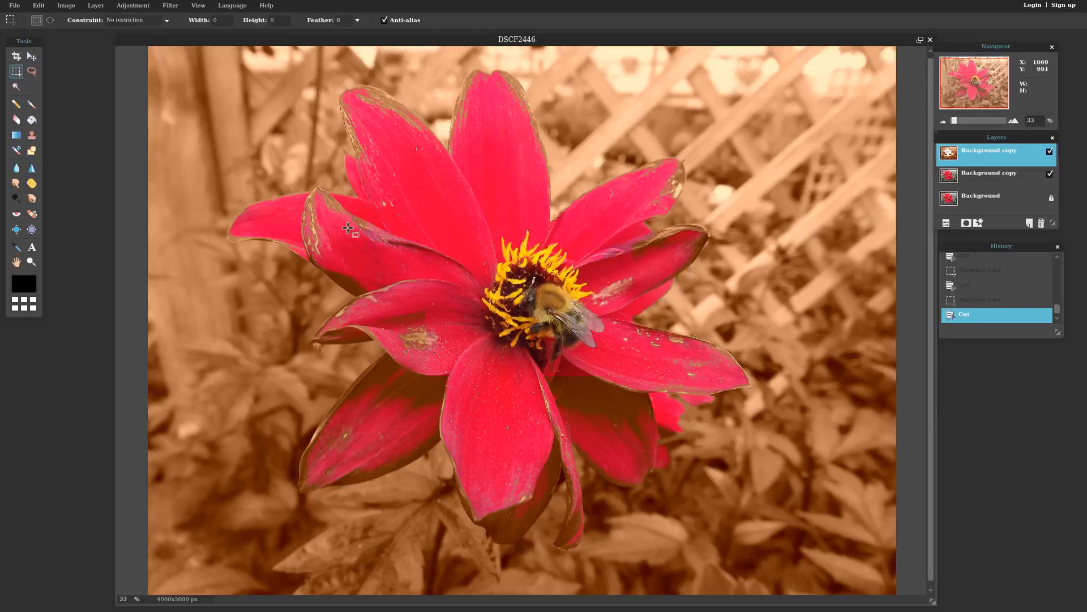
drag(295, 198, 436, 251)
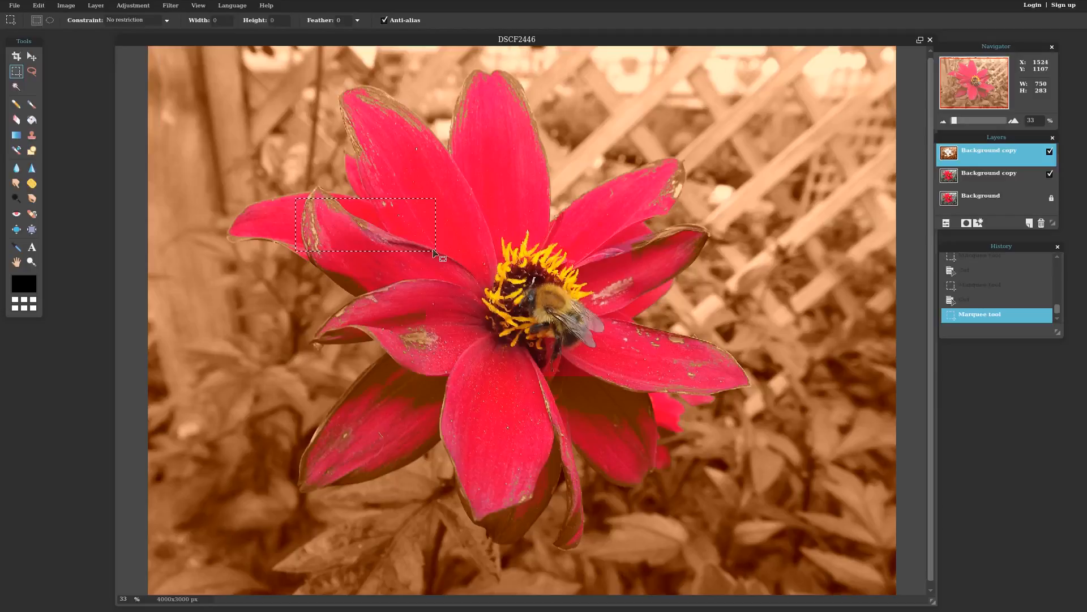
click(35, 7)
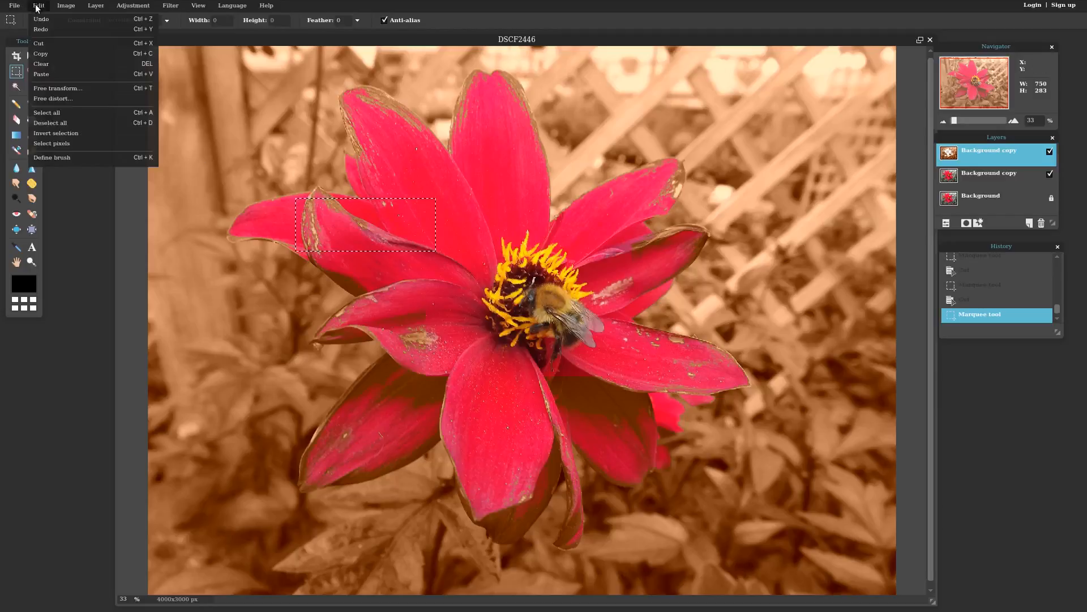
click(61, 45)
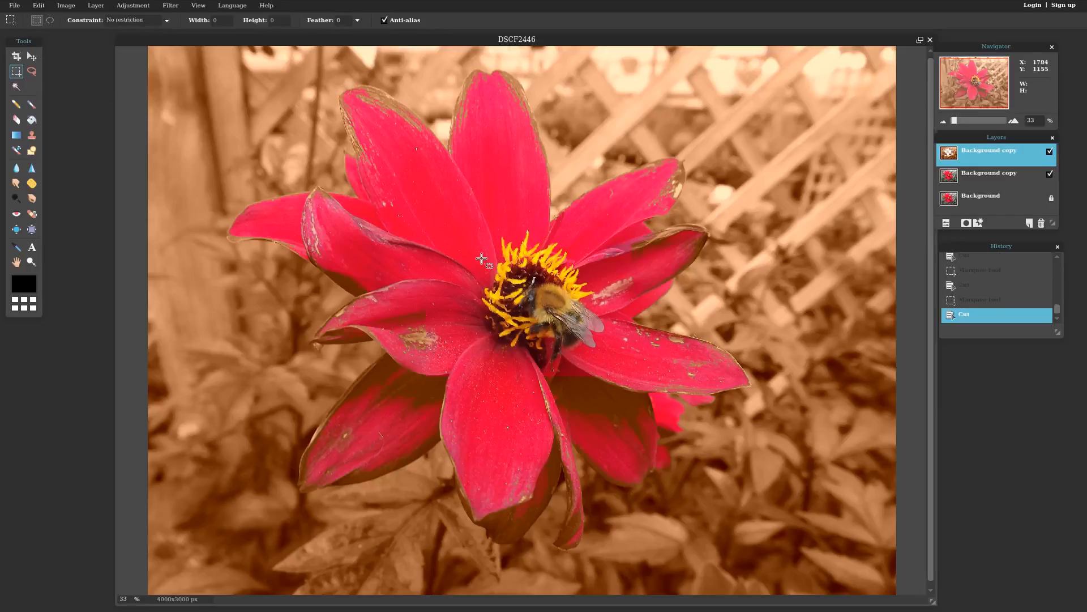
- Cut two rectangles, about 886 × 453 px and 1086 × 450 px, from the sepia layer over the petals below the bee
drag(499, 338, 663, 422)
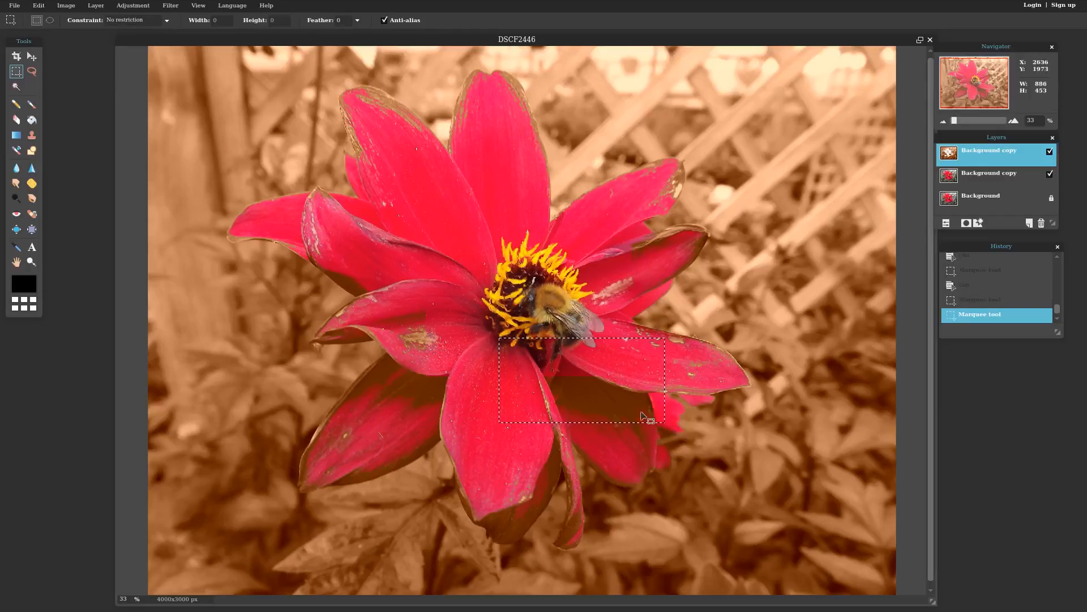
click(39, 7)
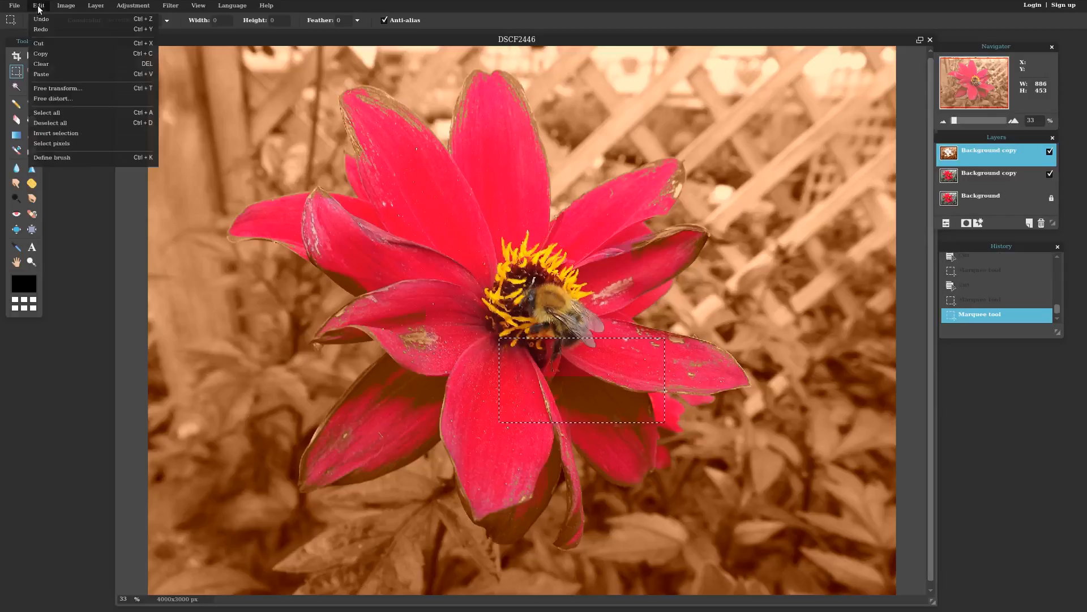
click(46, 44)
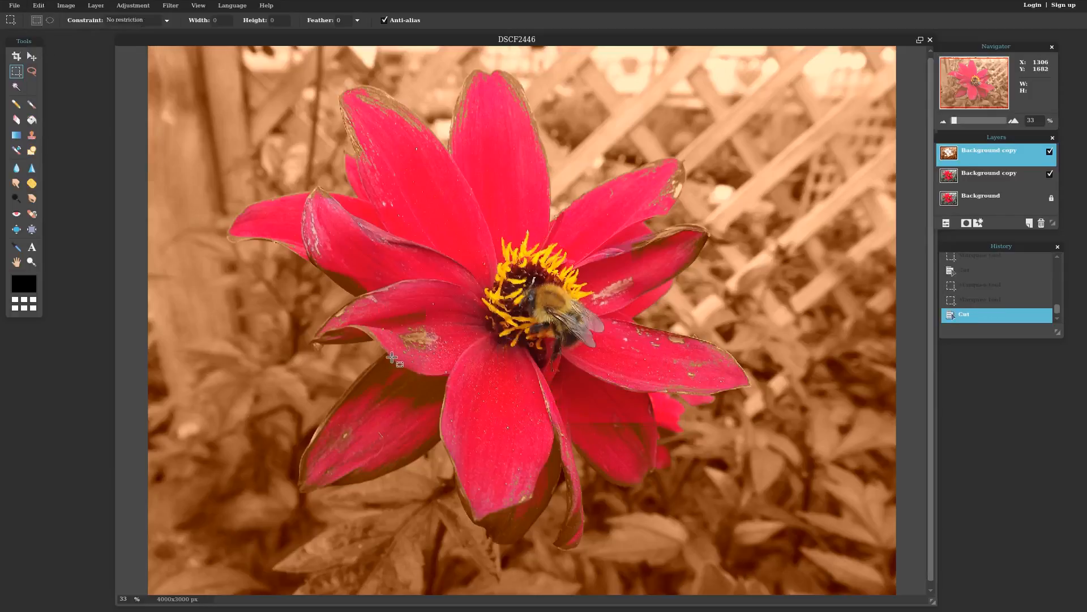
drag(390, 355, 592, 438)
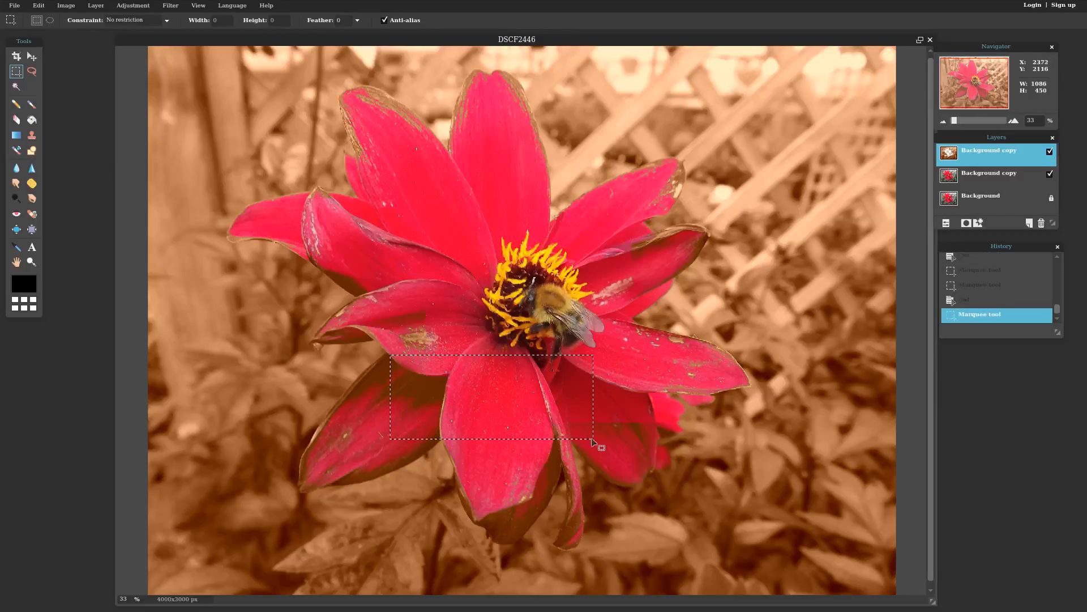
click(39, 6)
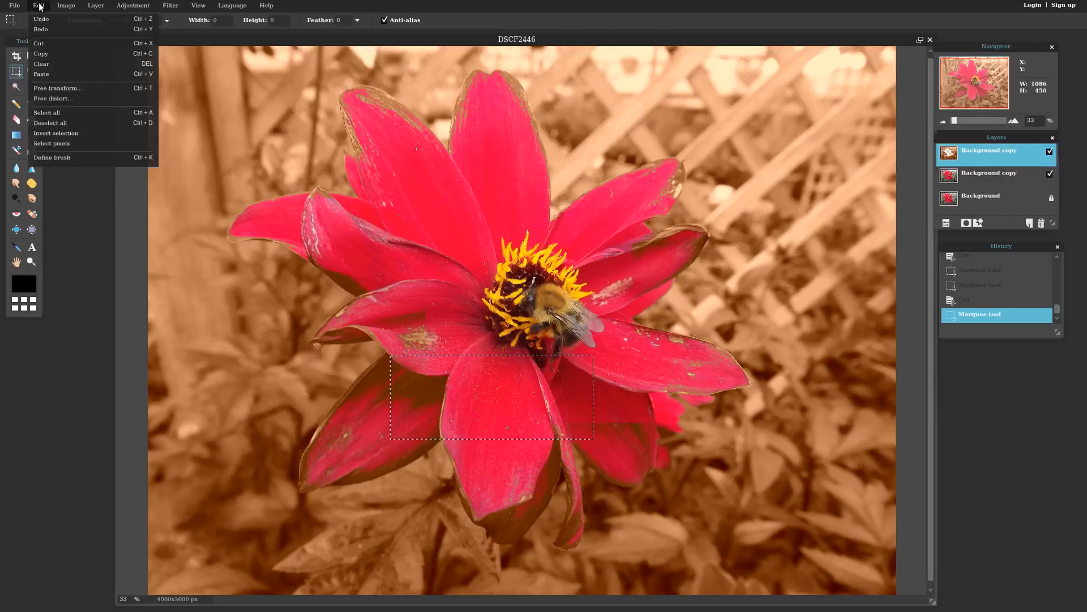
click(43, 45)
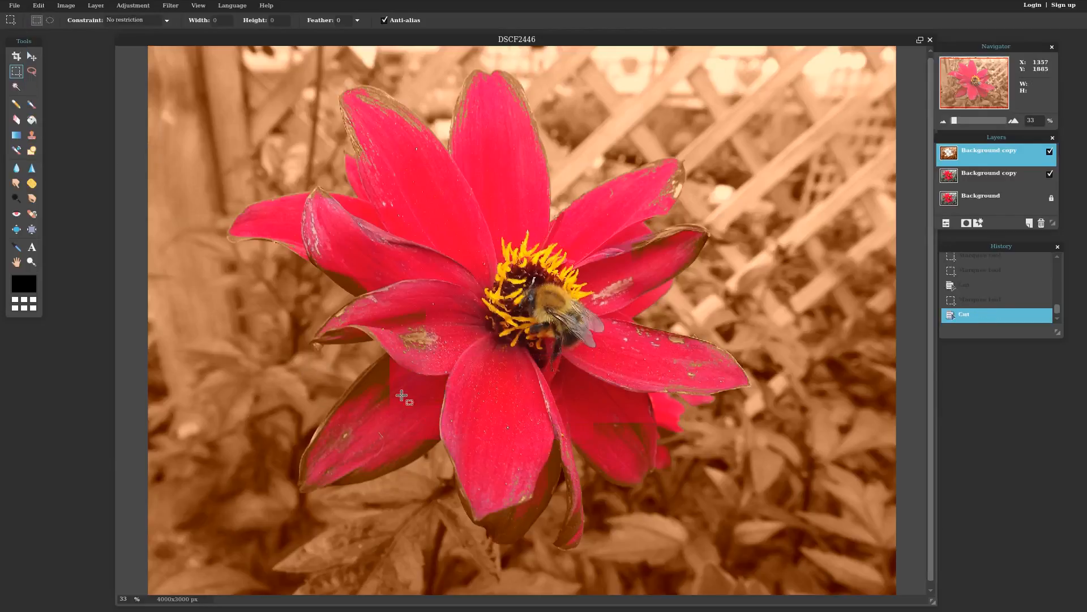
- Cut rectangles of about 265 × 220 px over the lower-left petal and 446 × 326 px over the left petal from the sepia layer
drag(366, 375, 416, 416)
click(38, 5)
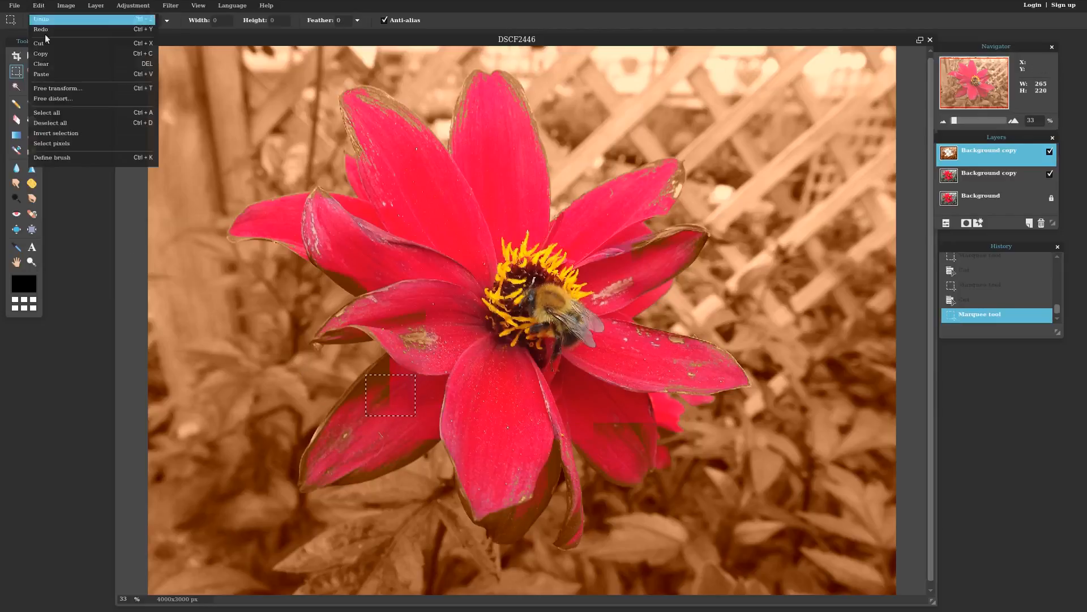
click(46, 45)
drag(380, 281, 464, 342)
click(36, 6)
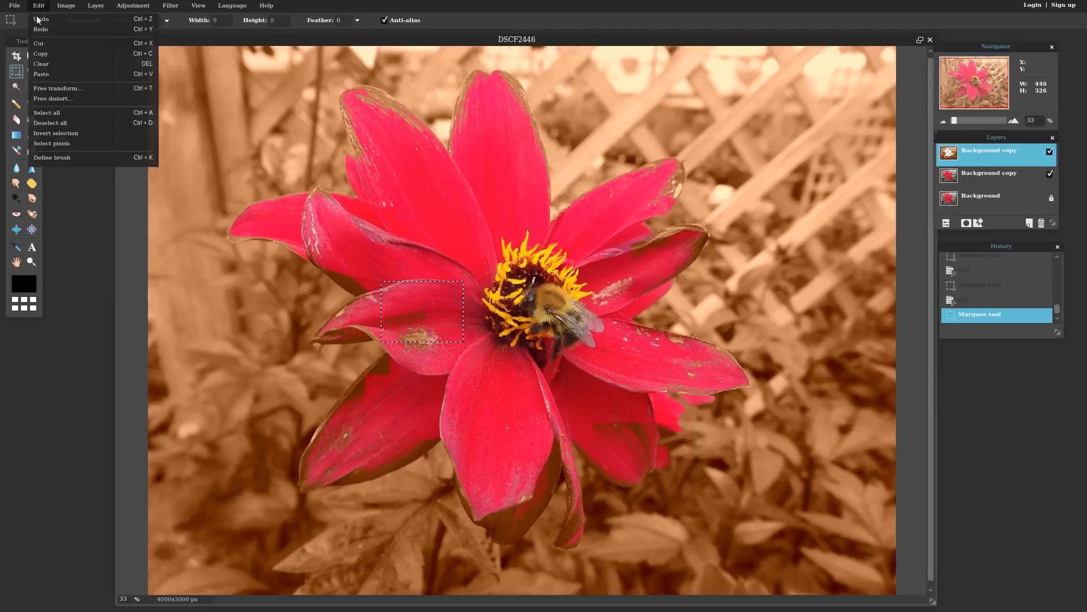
click(46, 45)
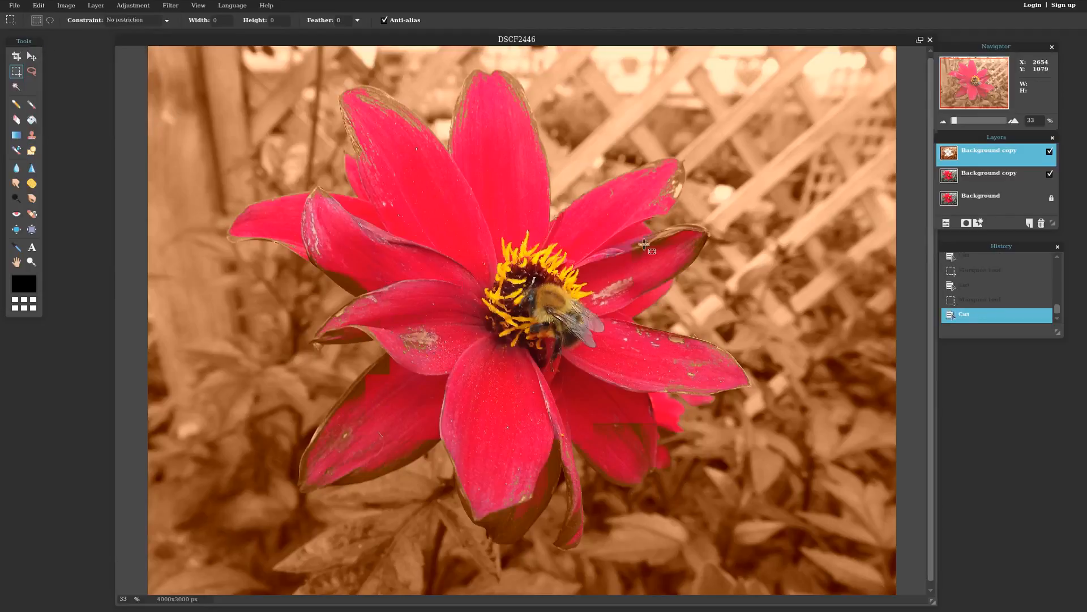
- Cut rectangles of about 410 × 228 px over the right petal and 383 × 210 px over the bottom petal from the sepia layer
drag(593, 234, 669, 277)
click(36, 6)
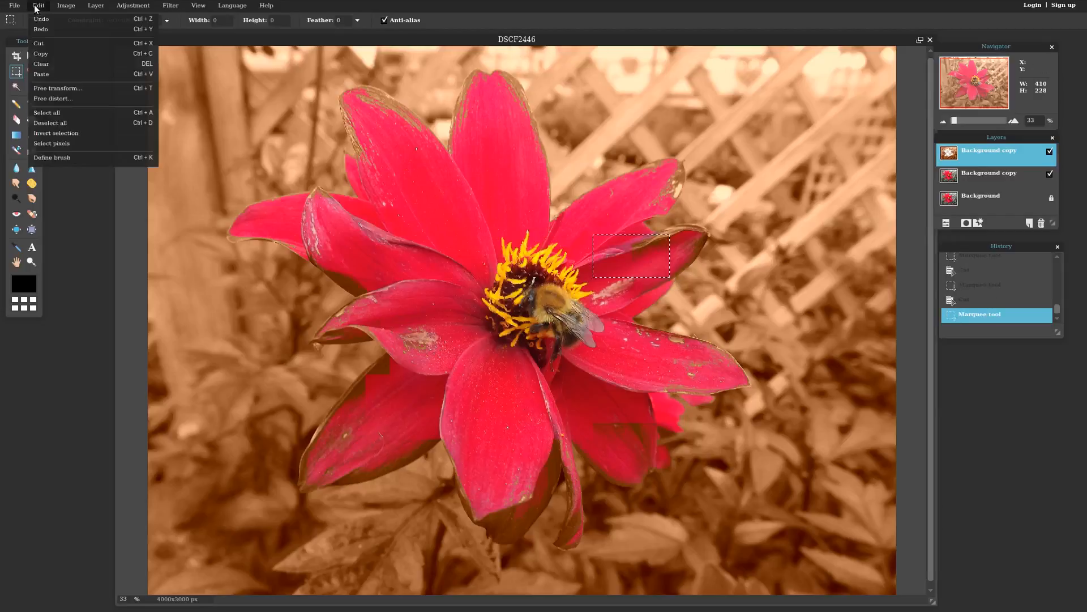
click(45, 44)
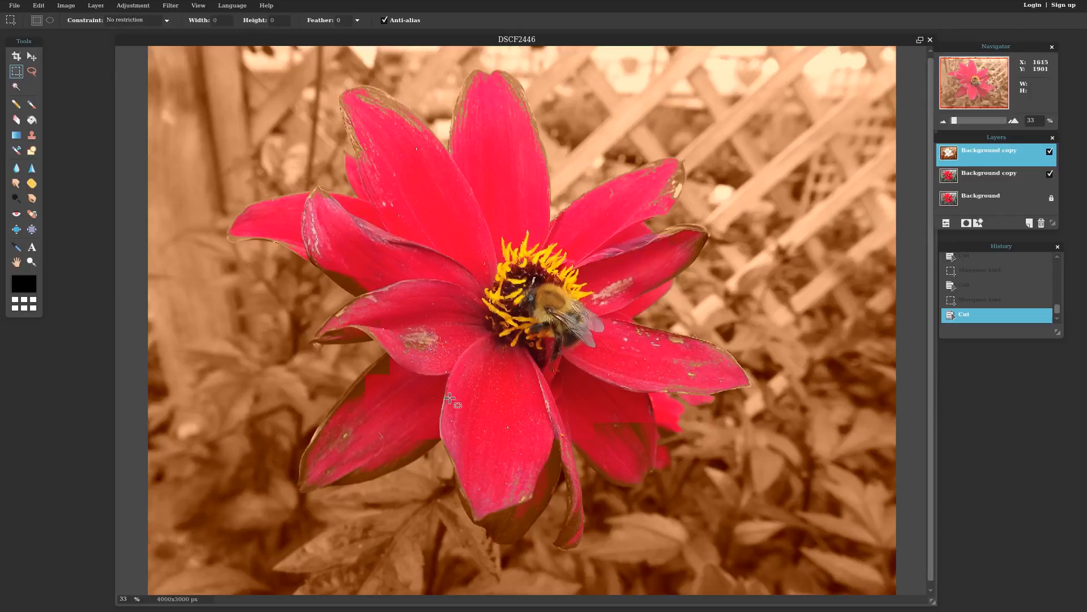
drag(495, 419, 567, 458)
click(39, 5)
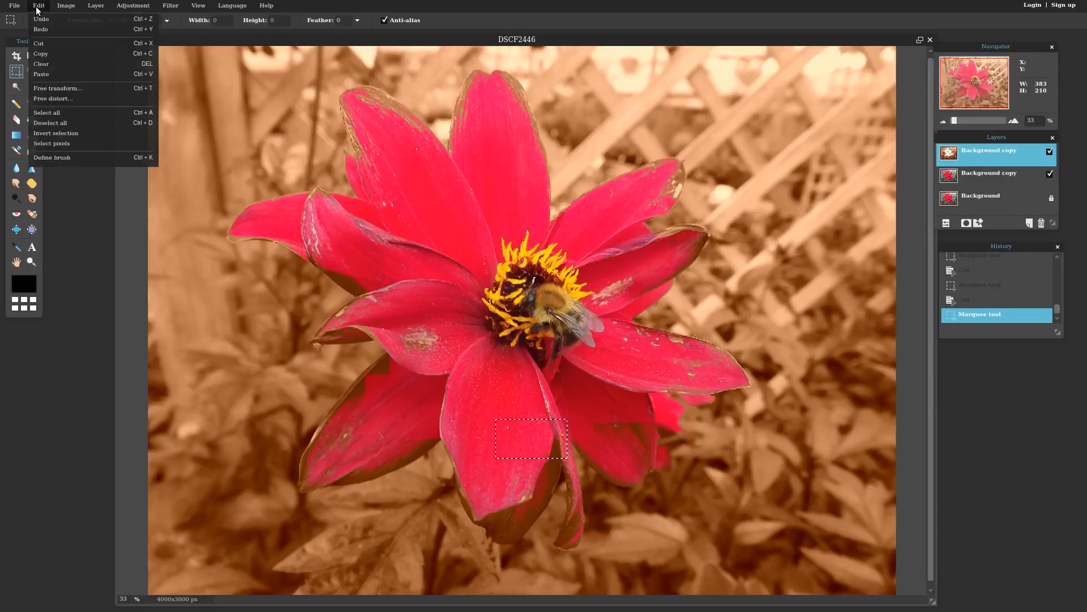
click(44, 45)
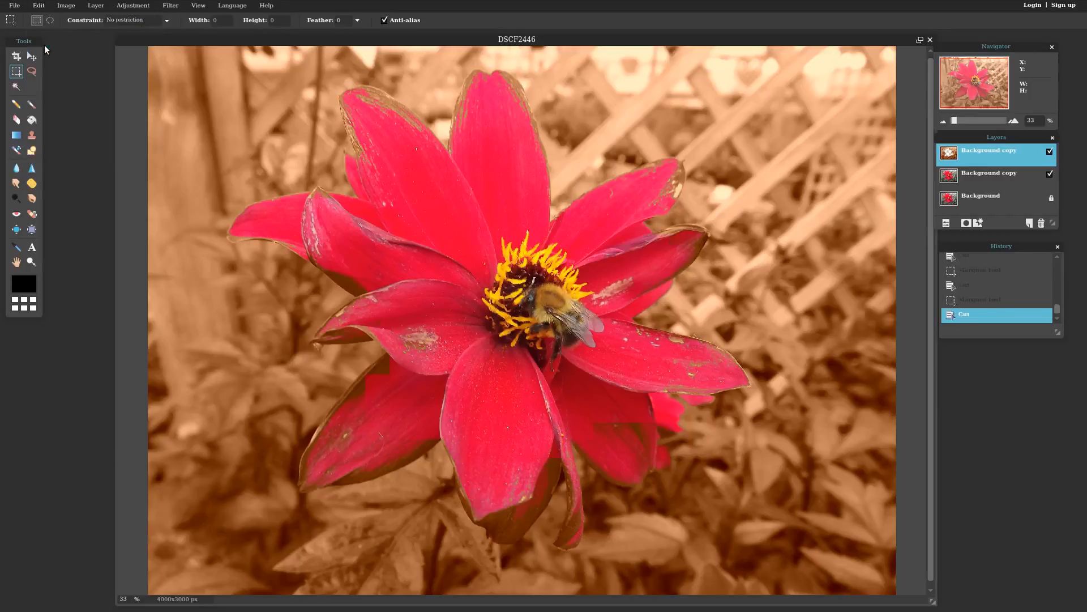
- Lasso an area of about 169 × 196 px at the top petal's upper-left edge and cut it from the sepia layer
click(32, 72)
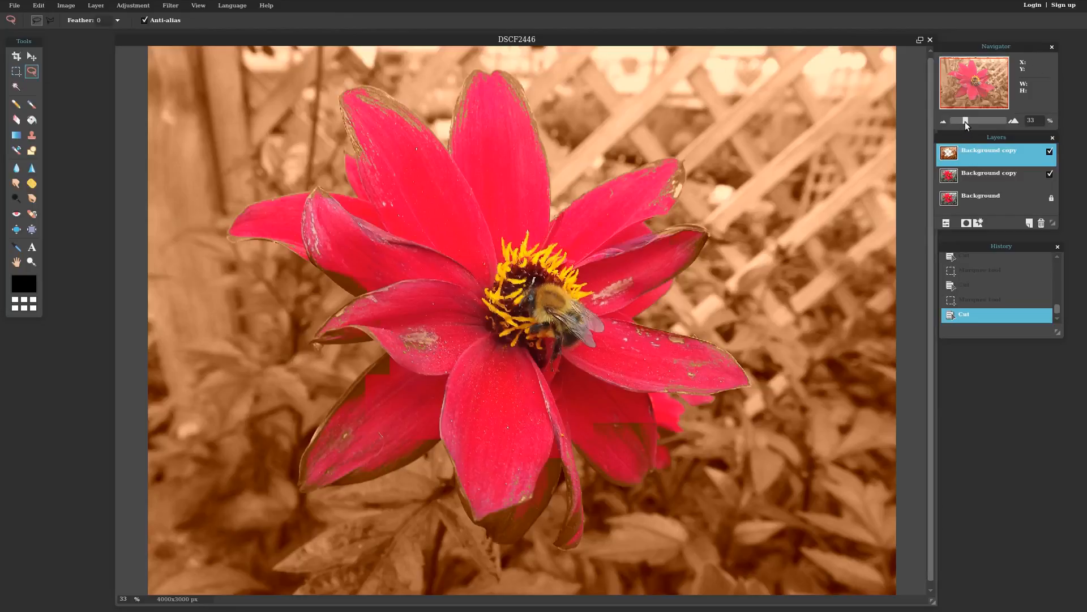
click(965, 121)
drag(930, 318, 906, 80)
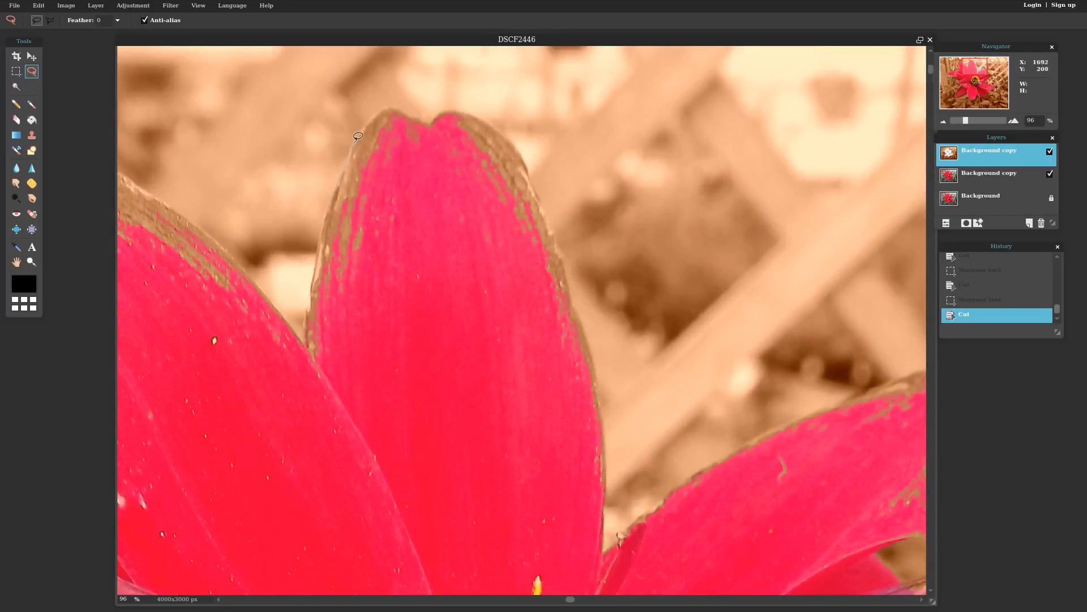
mouse_move(370, 119)
mouse_down()
mouse_move(390, 128)
mouse_move(423, 180)
mouse_move(383, 226)
mouse_up()
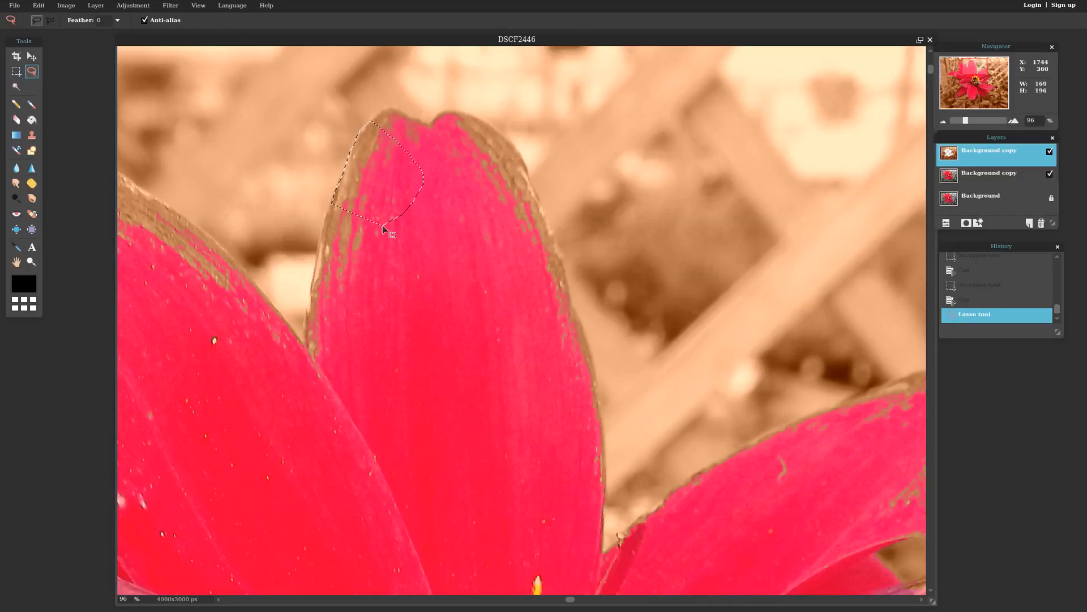
click(38, 5)
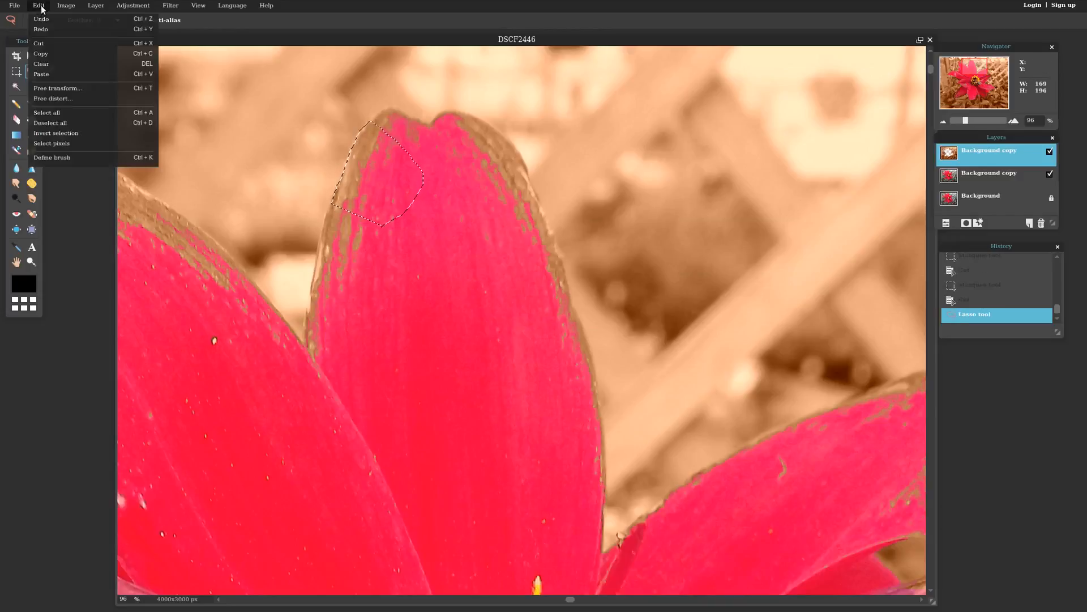
click(45, 47)
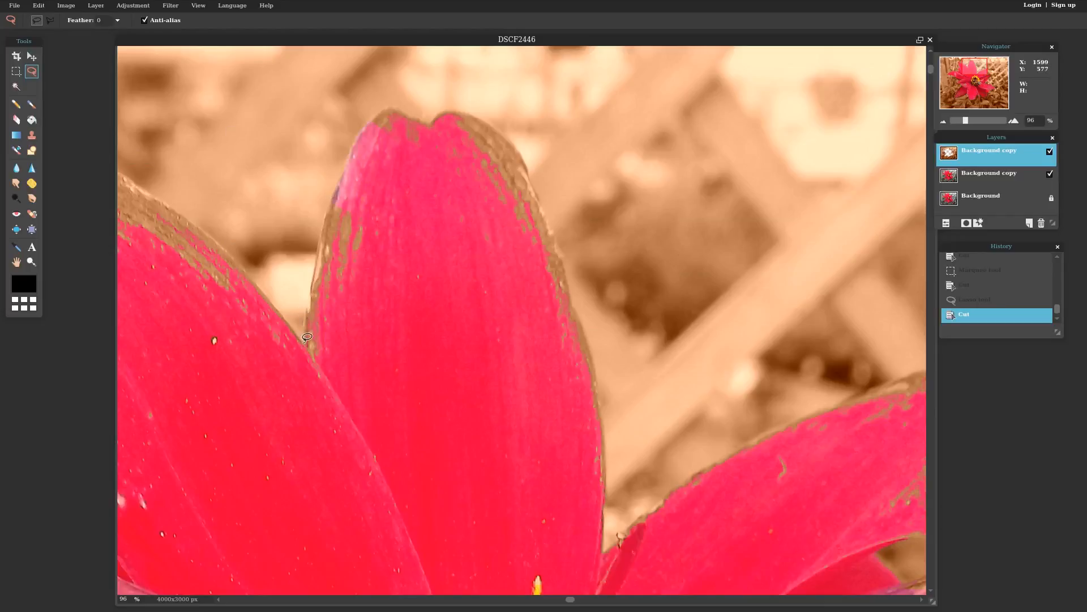
- Lasso an area of about 232 × 372 px along the top petal's lower-left edge and cut it from the sepia layer
drag(309, 315, 316, 248)
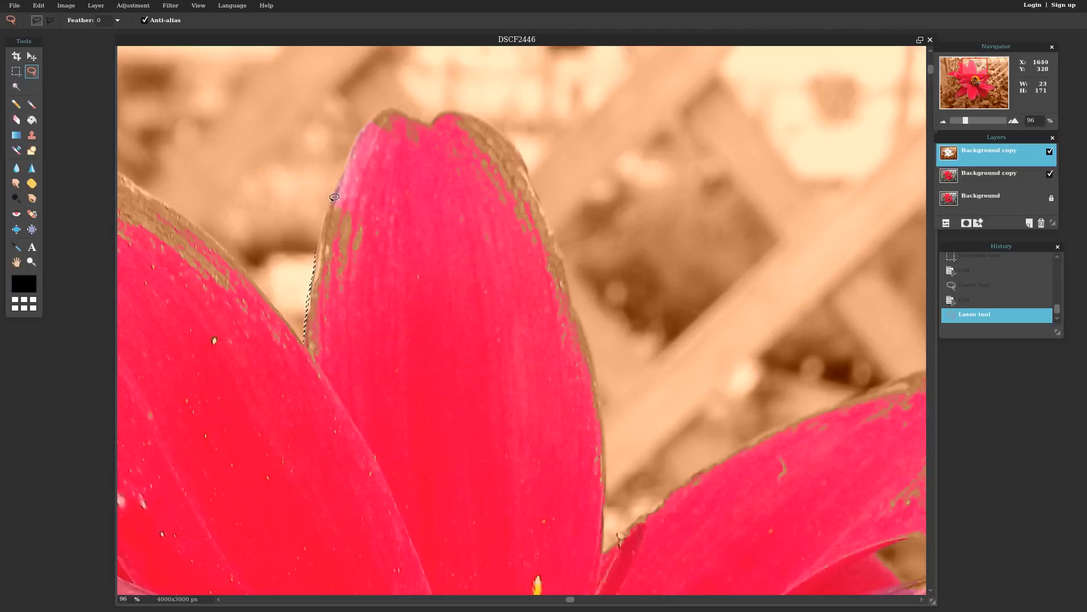
mouse_move(333, 204)
mouse_down()
mouse_move(303, 339)
mouse_move(365, 395)
mouse_move(404, 392)
mouse_move(424, 232)
mouse_move(412, 207)
mouse_up()
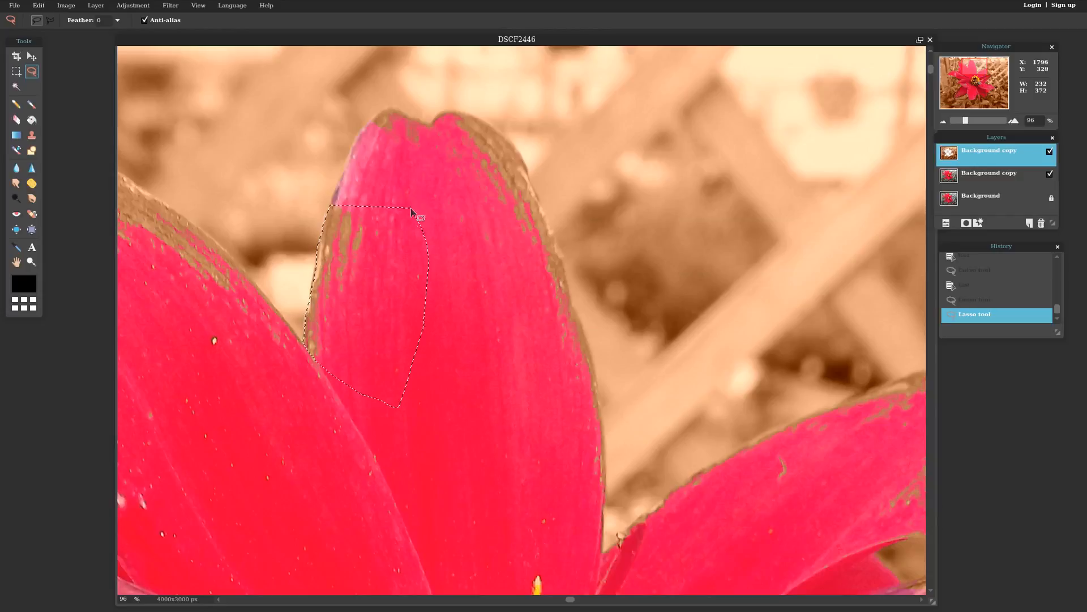
click(39, 5)
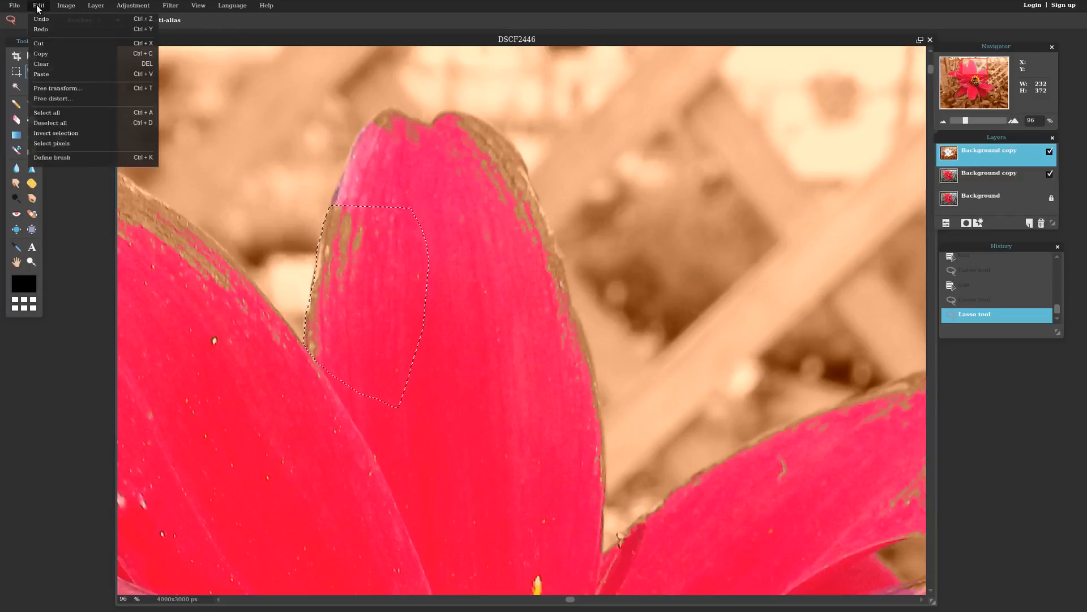
click(50, 47)
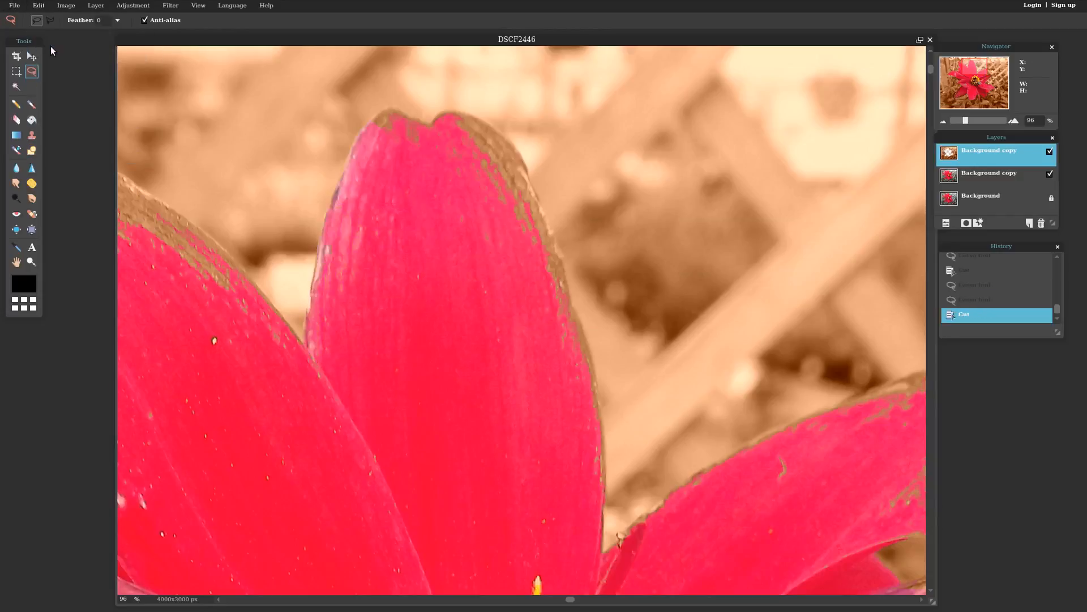
- Erase sepia near the top petal's right tip with the hard-edged 100 px Eraser brush and undo the last stroke
click(15, 121)
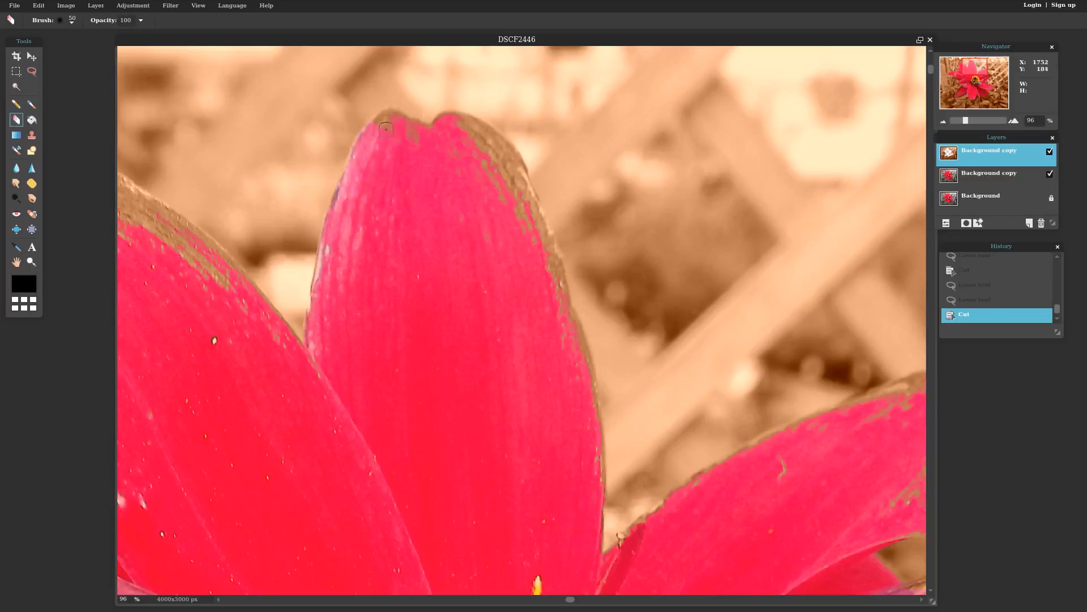
click(72, 22)
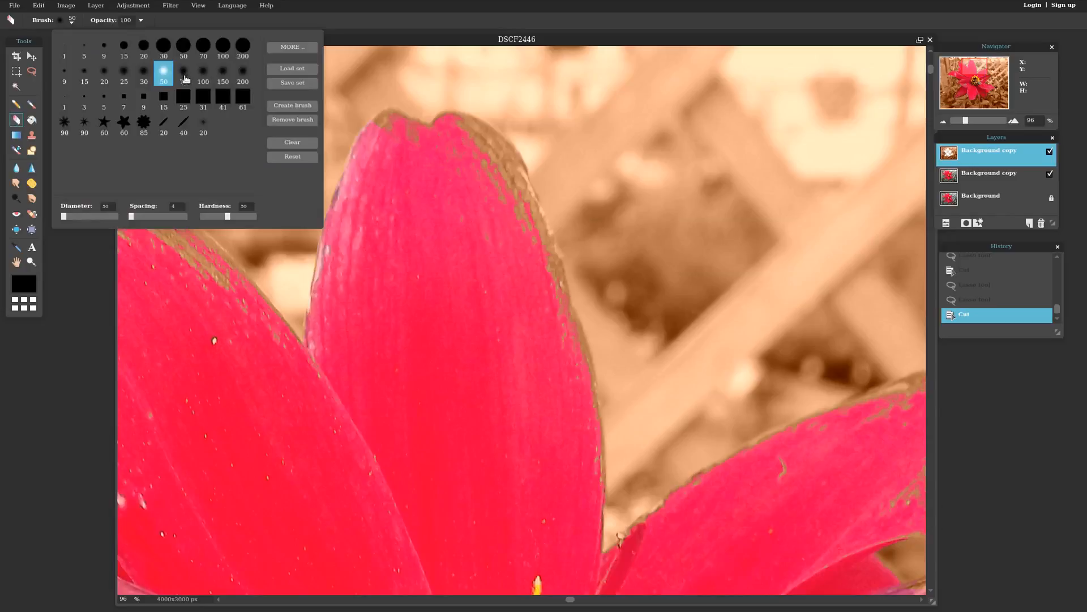
click(225, 50)
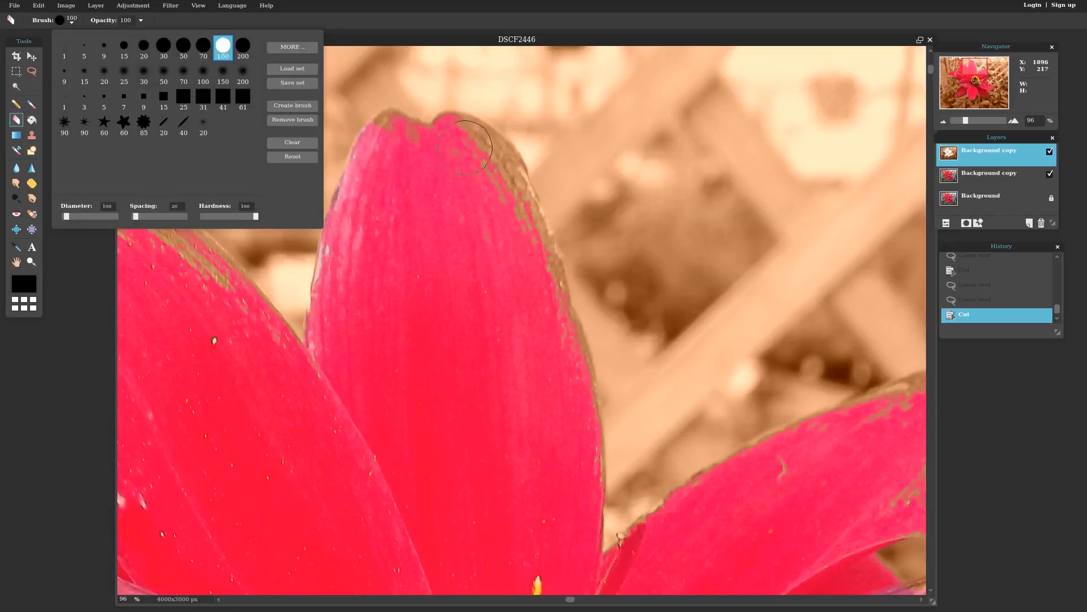
mouse_move(466, 142)
mouse_down()
mouse_move(474, 136)
mouse_move(500, 185)
mouse_move(473, 122)
mouse_move(468, 147)
mouse_up()
click(38, 5)
click(48, 44)
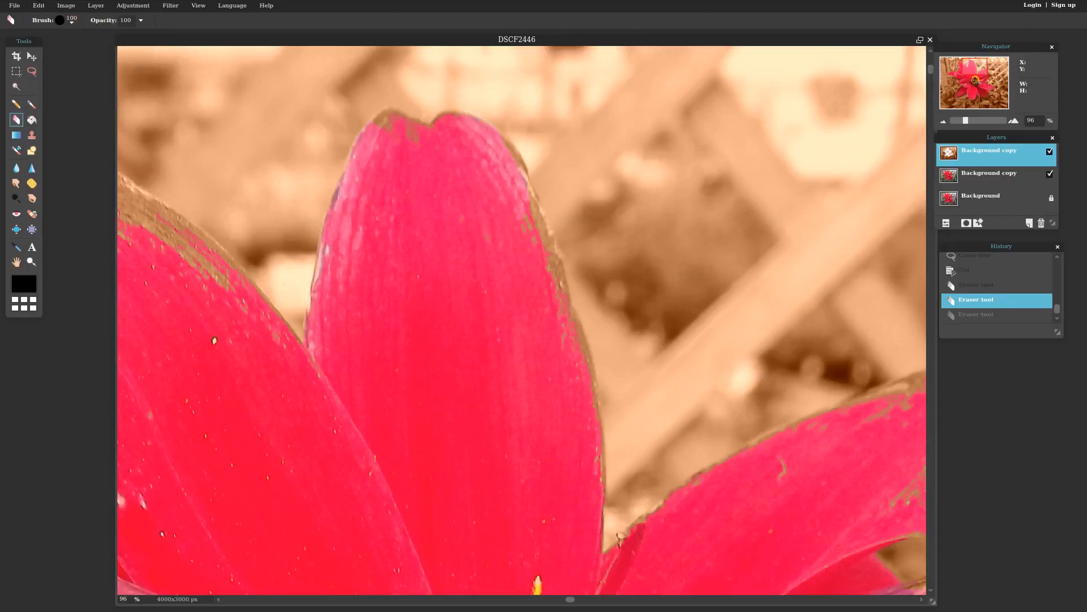
- Erase the sepia remaining along the top petal's right edge and at its left tip
click(454, 138)
click(485, 153)
click(495, 163)
drag(498, 179, 546, 303)
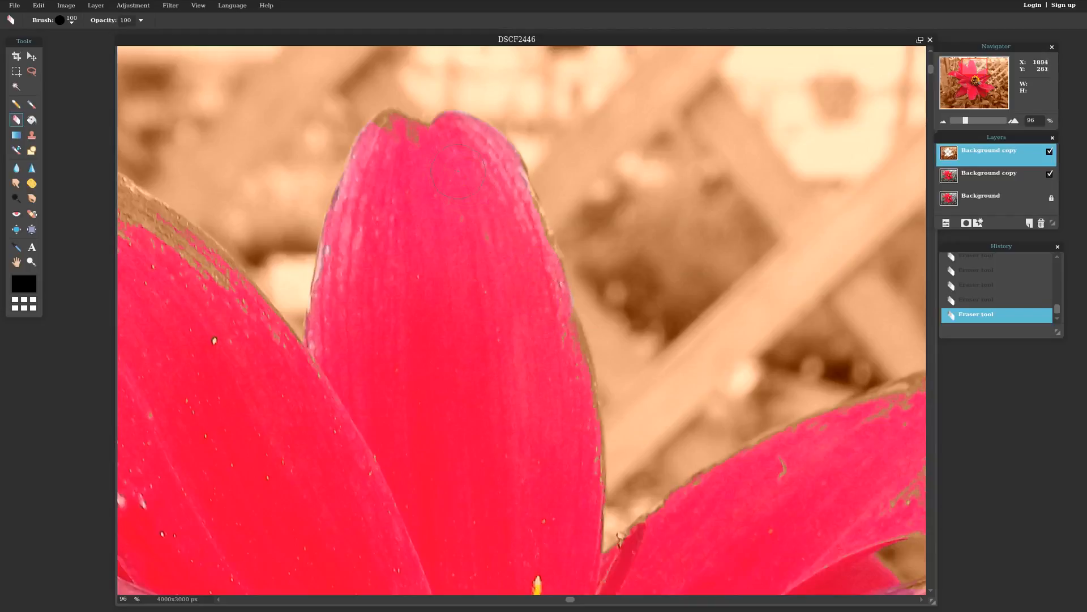
mouse_move(506, 199)
mouse_down()
mouse_move(516, 221)
mouse_move(540, 227)
mouse_move(549, 260)
mouse_up()
drag(389, 150, 390, 137)
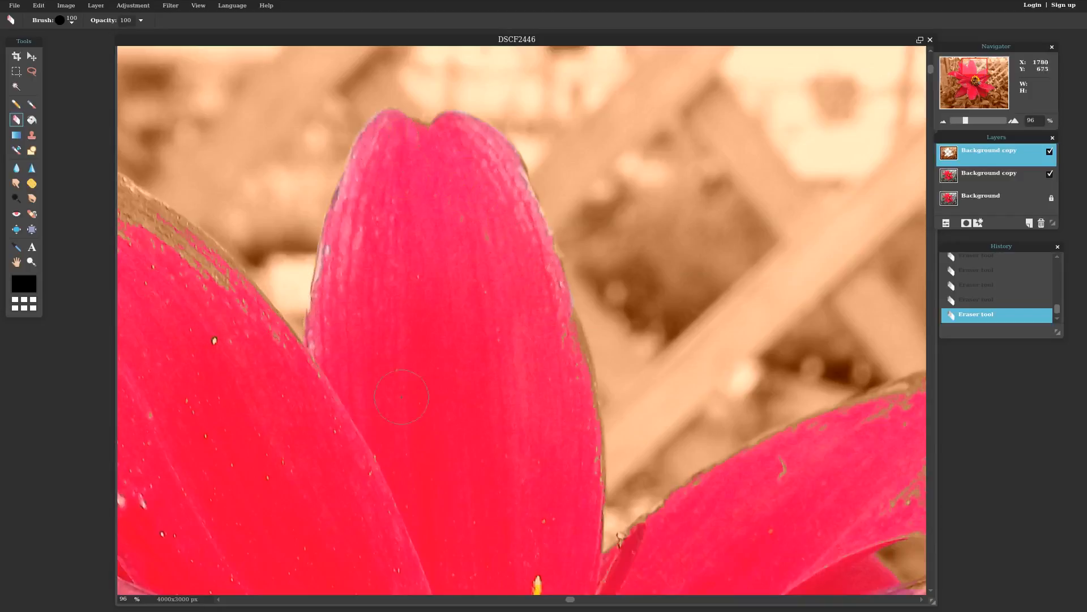
- Erase the sepia along the upper-left petal's upper edge, undoing and redoing the first stroke, and along its left edge
drag(572, 604, 434, 602)
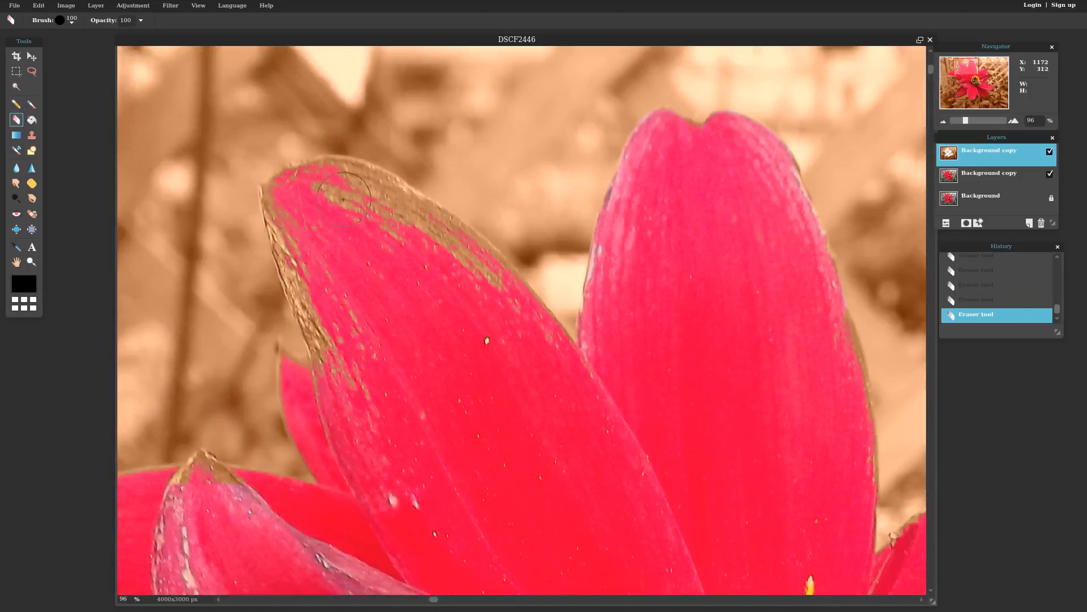
mouse_move(333, 185)
mouse_down()
mouse_move(456, 232)
mouse_move(484, 275)
mouse_up()
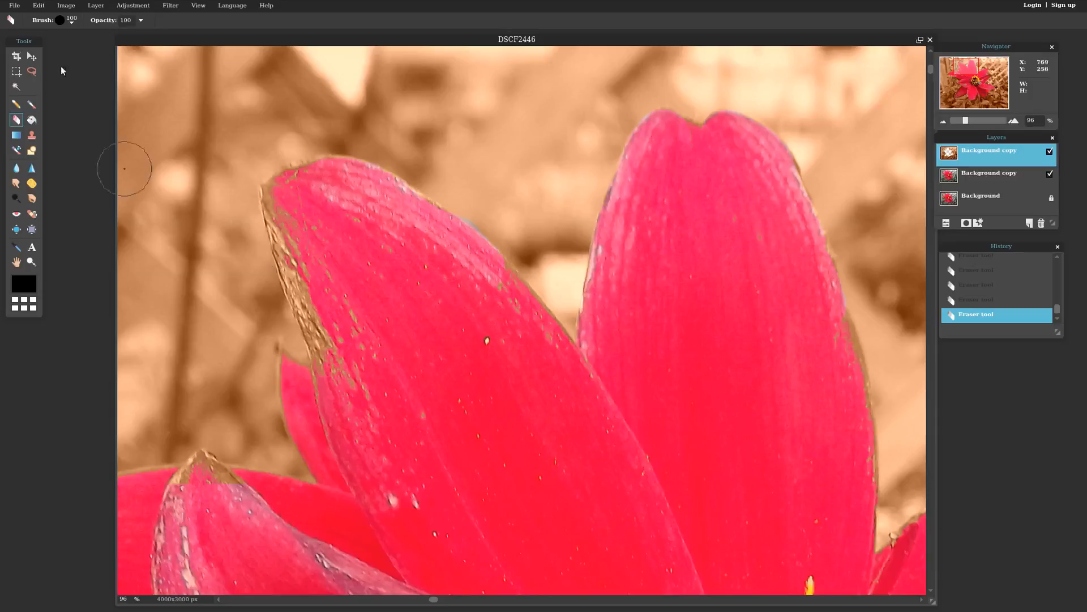
click(41, 6)
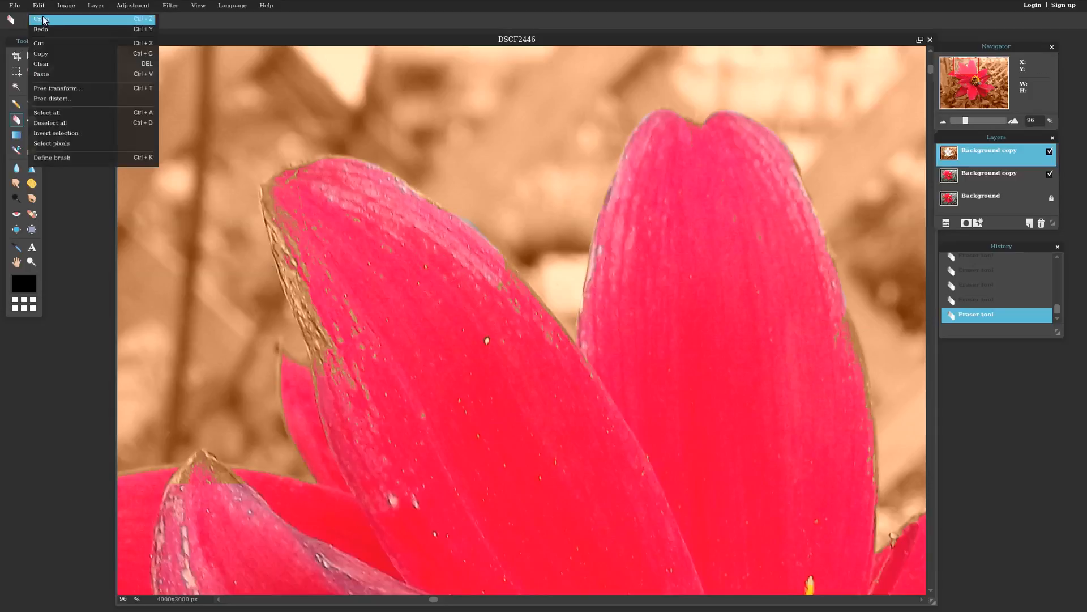
click(43, 19)
mouse_move(338, 184)
mouse_down()
mouse_move(452, 245)
mouse_move(563, 337)
mouse_up()
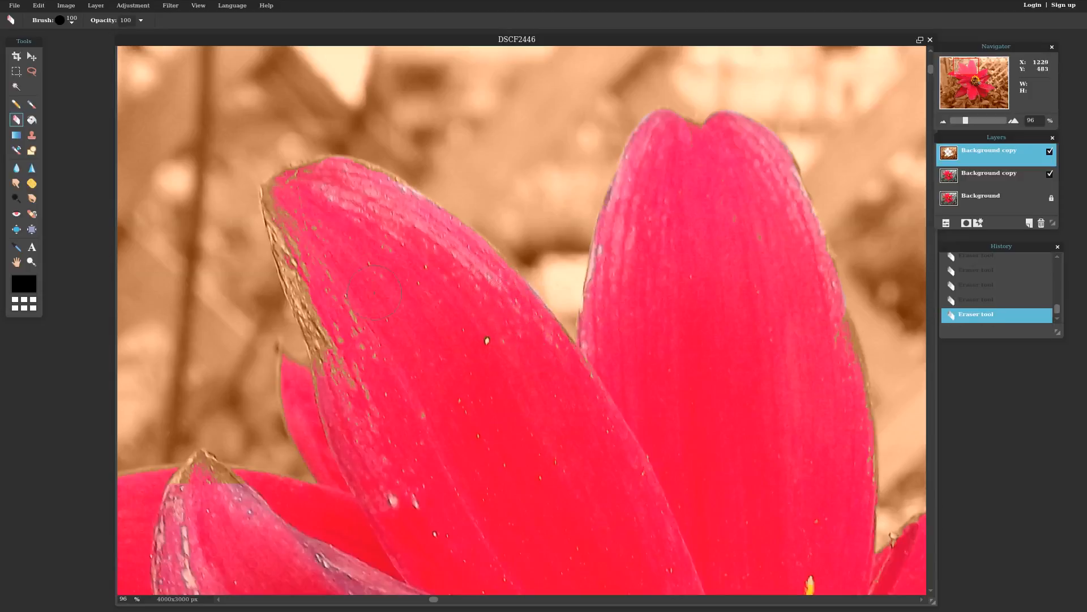
mouse_move(312, 236)
mouse_down()
mouse_move(286, 225)
mouse_move(283, 199)
mouse_move(333, 341)
mouse_up()
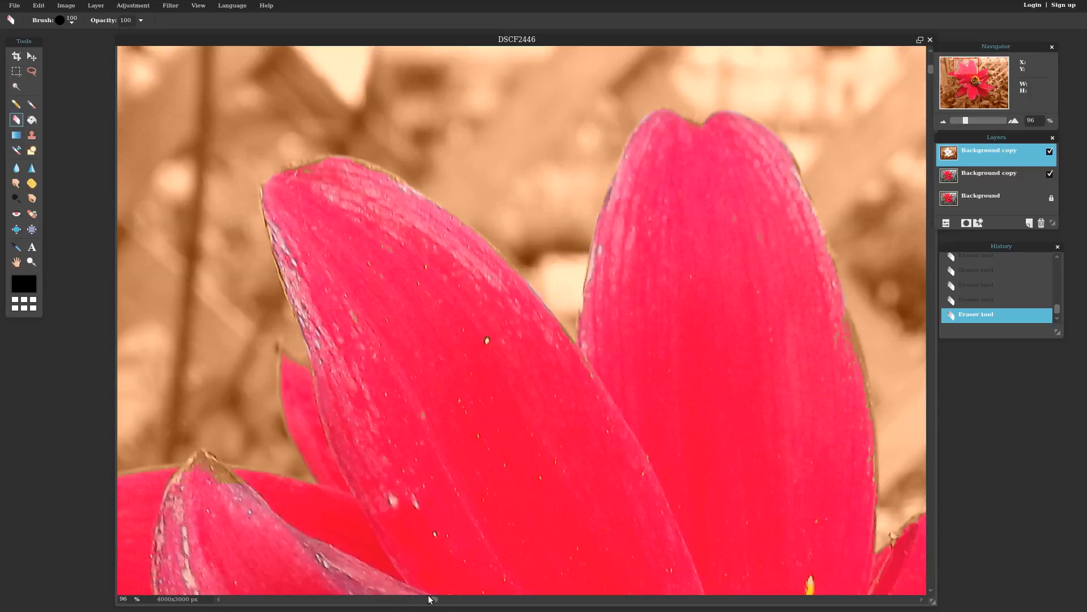
- Erase the sepia from the far-left petal's upper edge and tip and from the pointed tip and underside of the petal overlapping it
drag(433, 602, 313, 601)
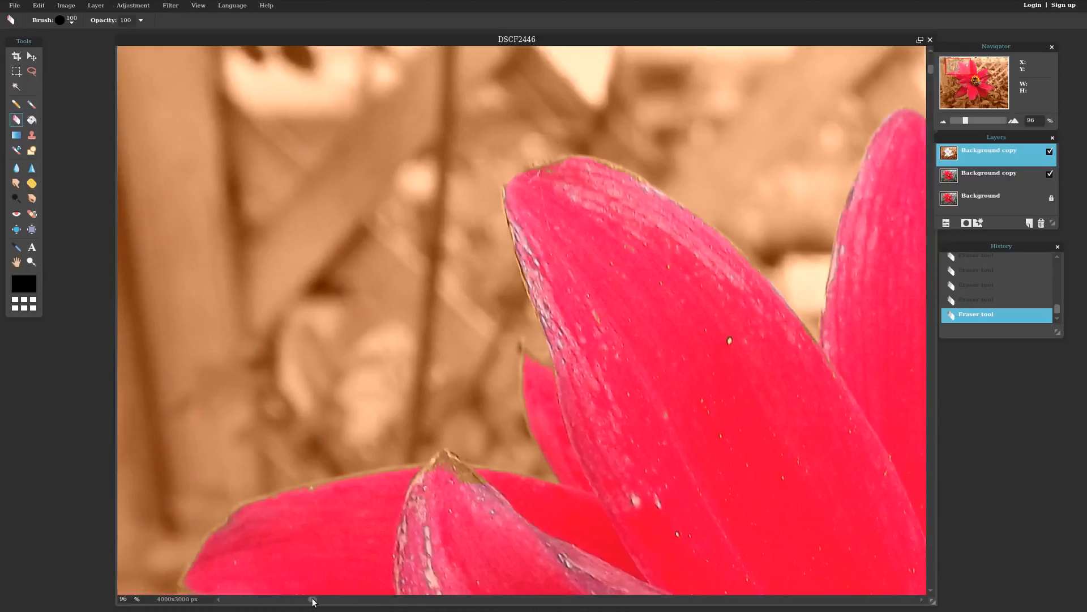
drag(929, 71, 919, 185)
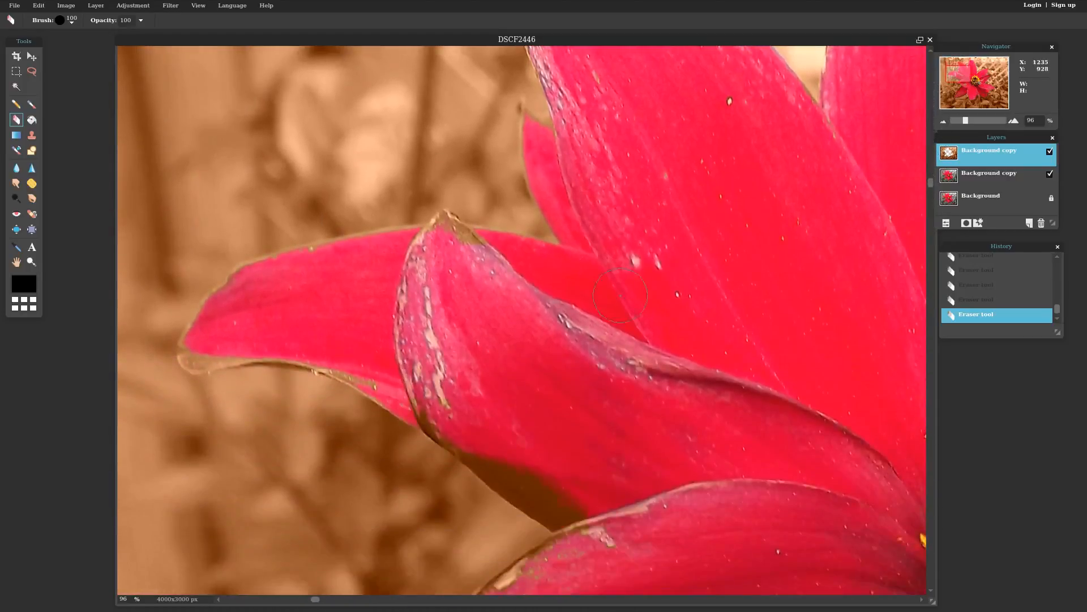
mouse_move(480, 290)
mouse_down()
mouse_move(469, 249)
mouse_move(436, 238)
mouse_move(464, 238)
mouse_move(462, 252)
mouse_up()
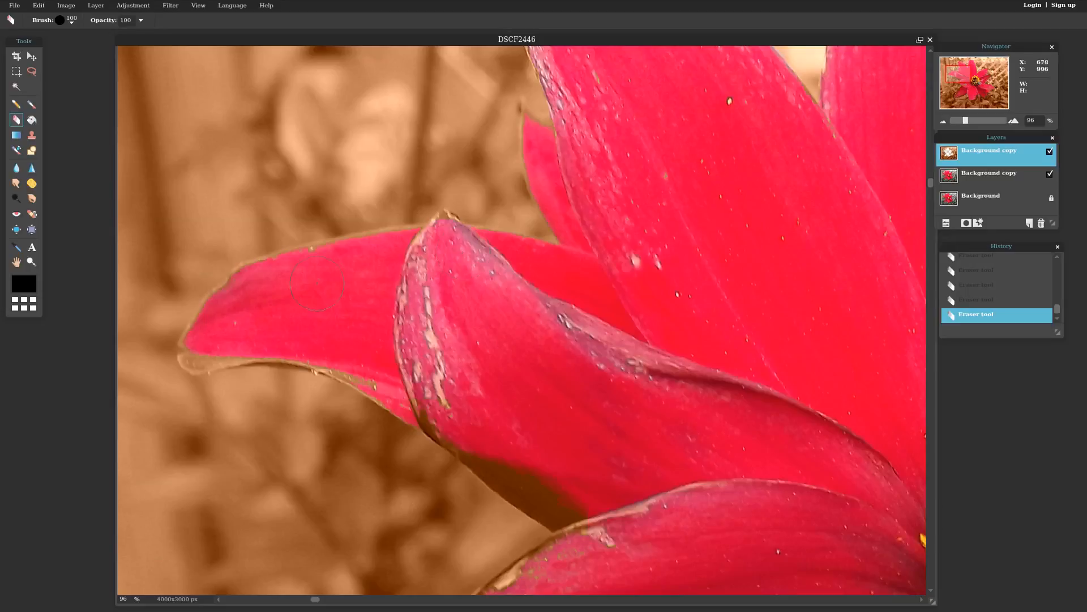
drag(291, 274, 310, 273)
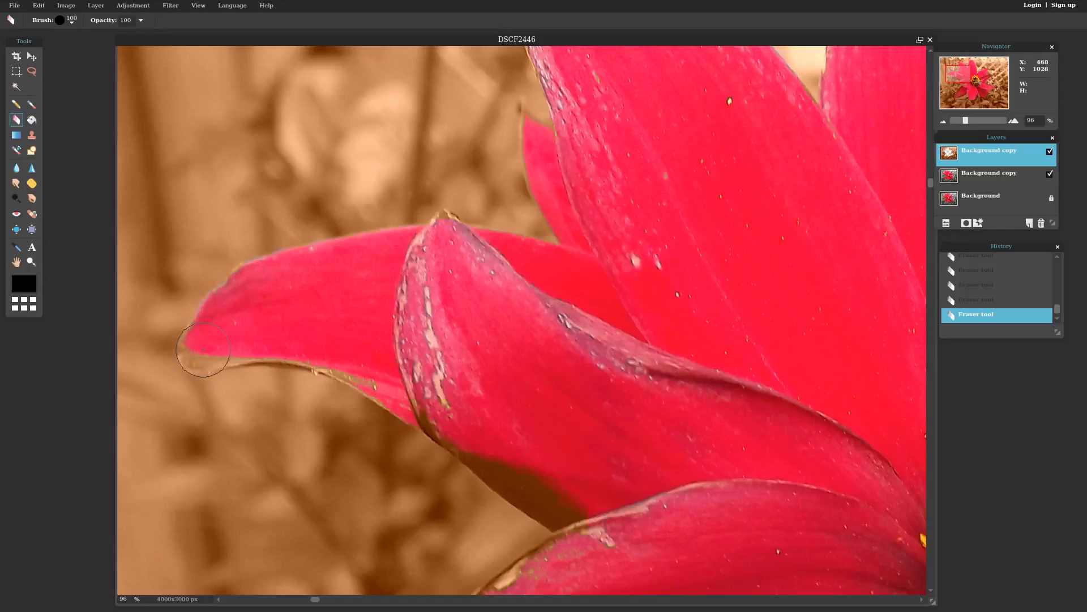
drag(204, 350, 234, 337)
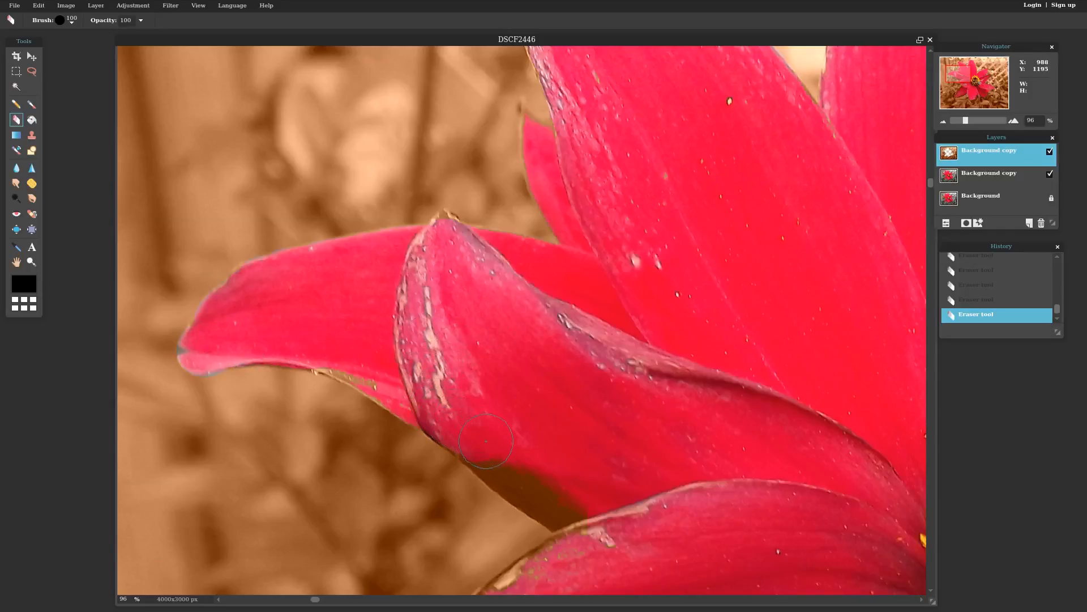
mouse_move(512, 465)
mouse_down()
mouse_move(538, 498)
mouse_move(603, 504)
mouse_move(583, 512)
mouse_move(560, 498)
mouse_up()
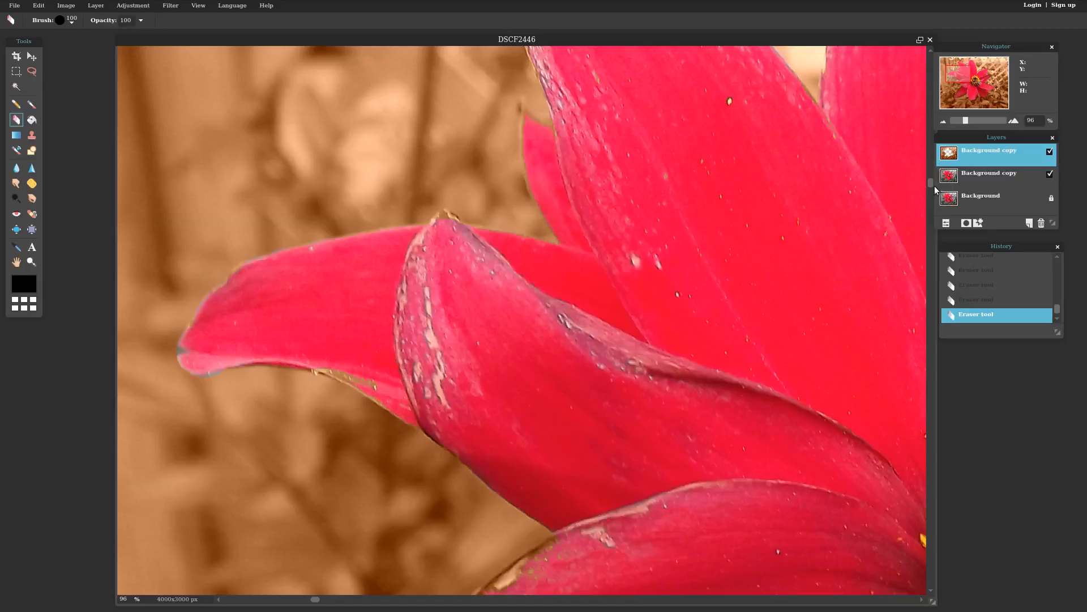
- Erase the sepia from the curled left petal's tip and underside and from the lower-left petal's edges
mouse_move(930, 183)
mouse_down()
mouse_move(931, 283)
mouse_move(718, 309)
mouse_up()
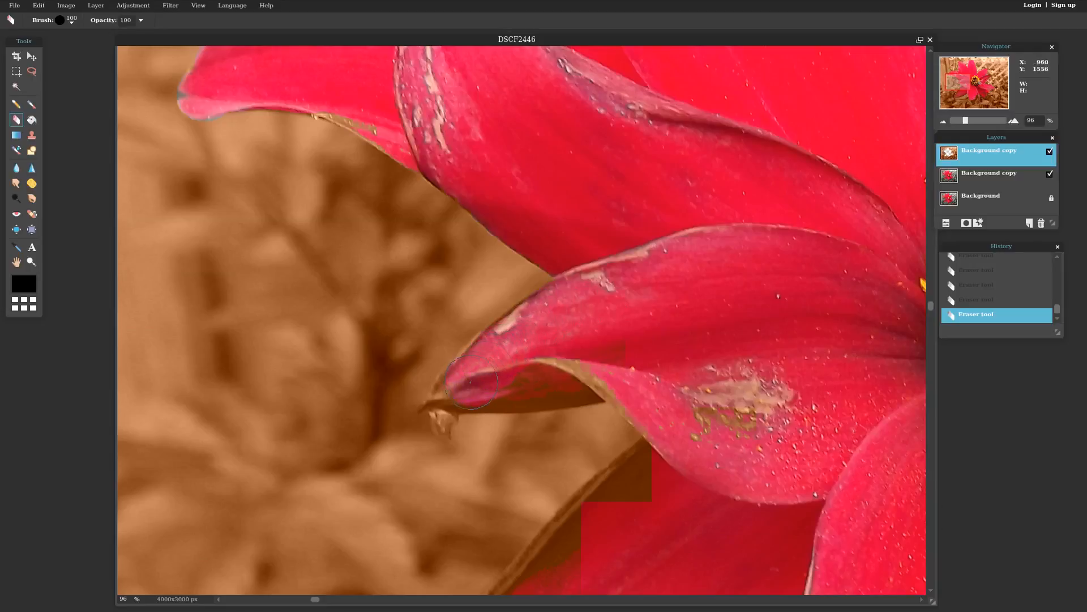
drag(466, 385, 583, 374)
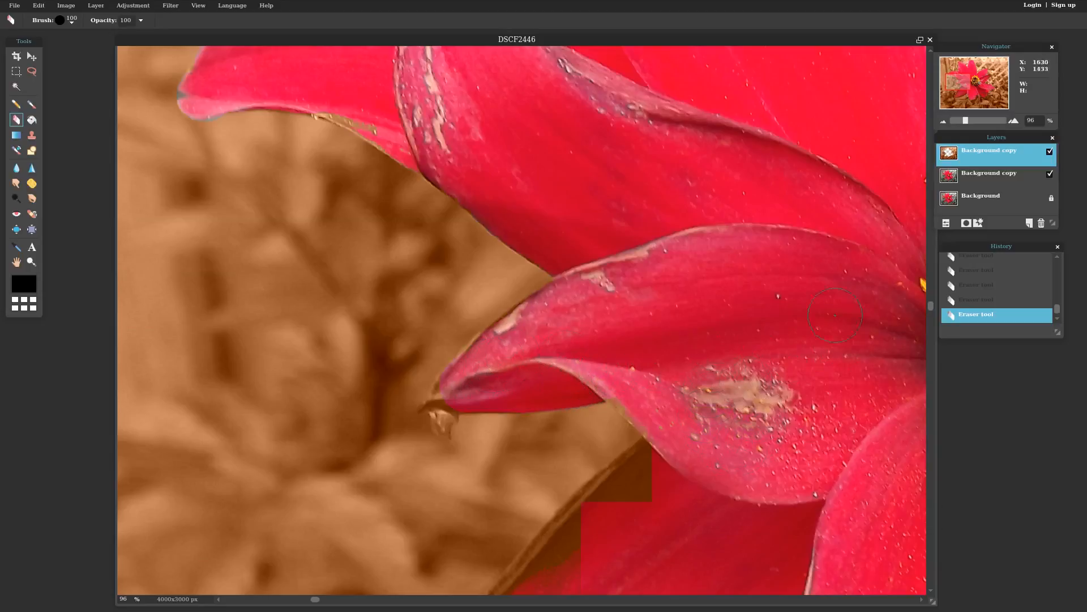
scroll(884, 320, down, 8)
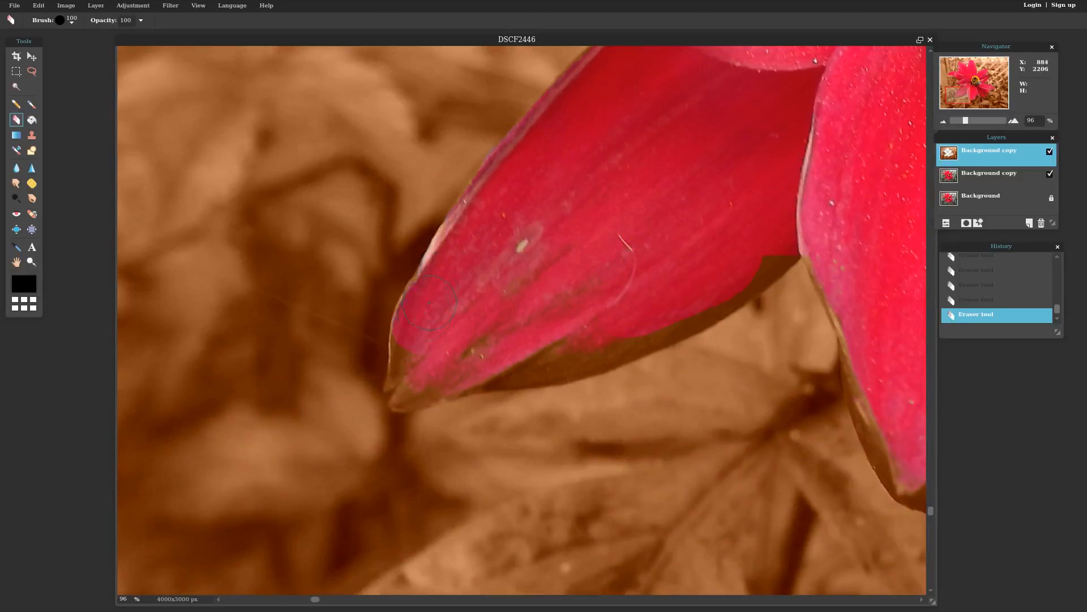
mouse_move(634, 334)
mouse_down()
mouse_move(771, 247)
mouse_move(733, 282)
mouse_up()
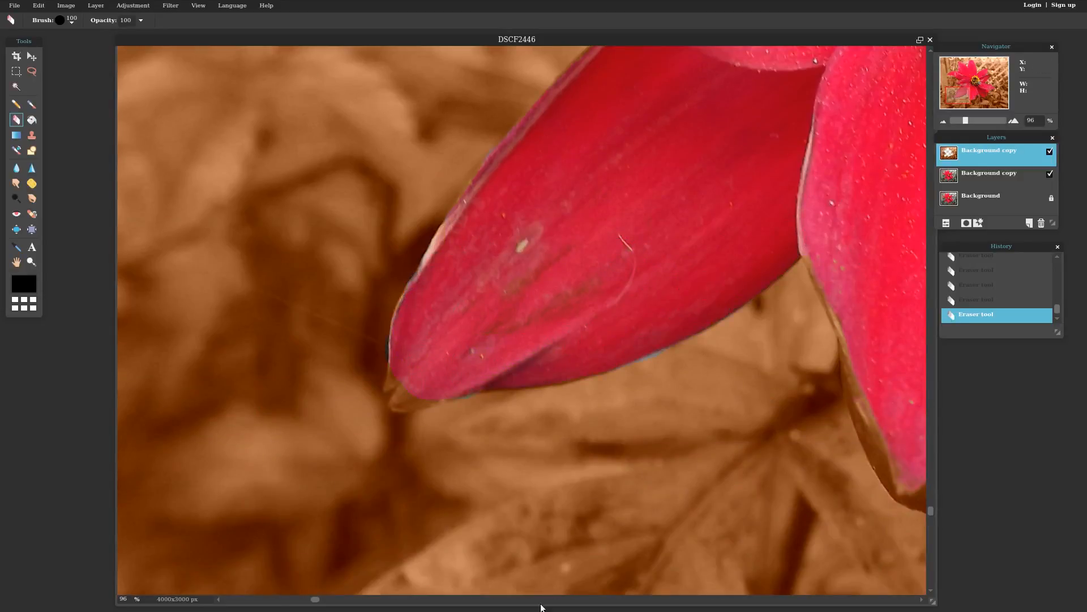
- Erase the sepia from the bottom petals and the lower-right petal, undoing one stray stroke along the way
click(532, 600)
mouse_move(442, 422)
mouse_down()
mouse_move(487, 498)
mouse_move(538, 510)
mouse_move(544, 538)
mouse_move(531, 470)
mouse_up()
key(ctrl+z)
mouse_move(535, 533)
mouse_down()
mouse_move(564, 534)
mouse_move(594, 497)
mouse_up()
mouse_move(683, 323)
mouse_down()
mouse_move(653, 424)
mouse_move(634, 469)
mouse_up()
drag(736, 527, 748, 495)
mouse_move(771, 243)
mouse_down()
mouse_move(817, 269)
mouse_move(842, 342)
mouse_up()
drag(532, 599, 762, 600)
mouse_move(454, 368)
mouse_down()
mouse_move(493, 329)
mouse_move(484, 266)
mouse_move(497, 166)
mouse_move(496, 298)
mouse_move(505, 262)
mouse_up()
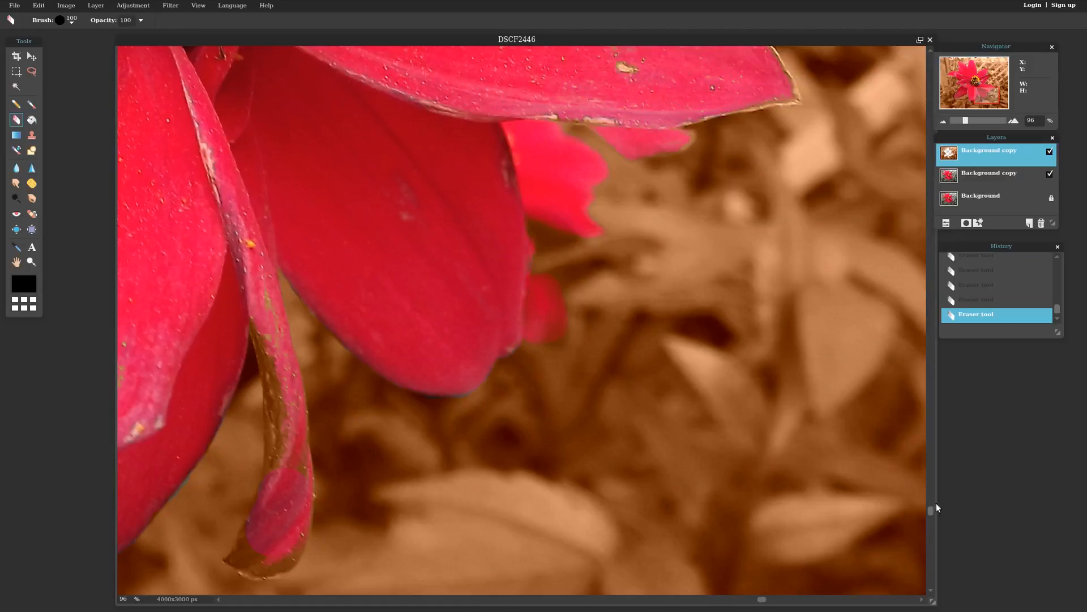
- Erase the remaining sepia patches from the tip and upper edge of the upper-right petal
drag(937, 508, 934, 351)
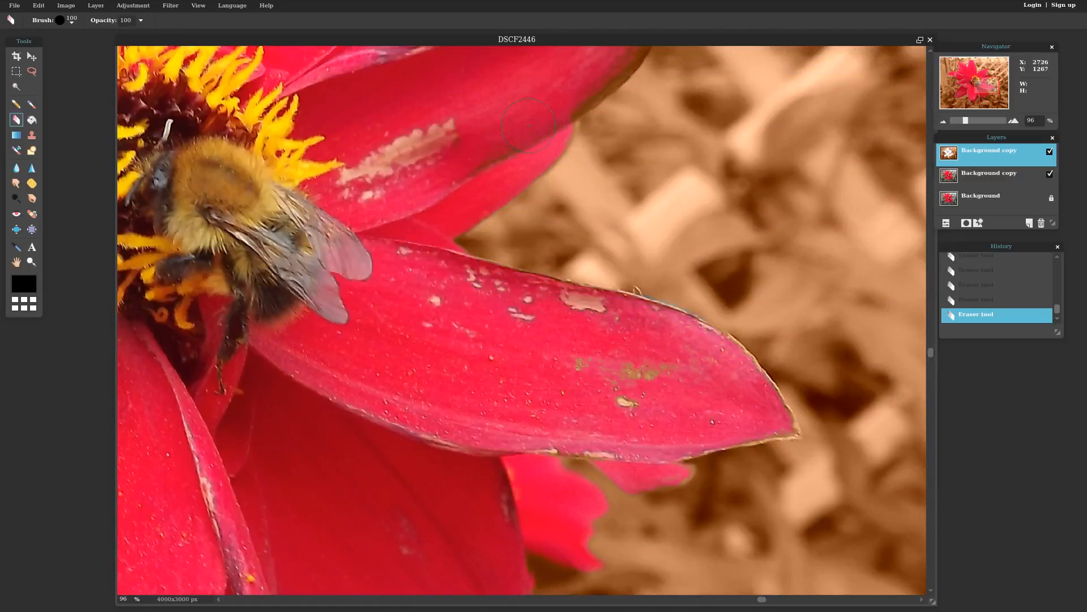
scroll(529, 125, up, 5)
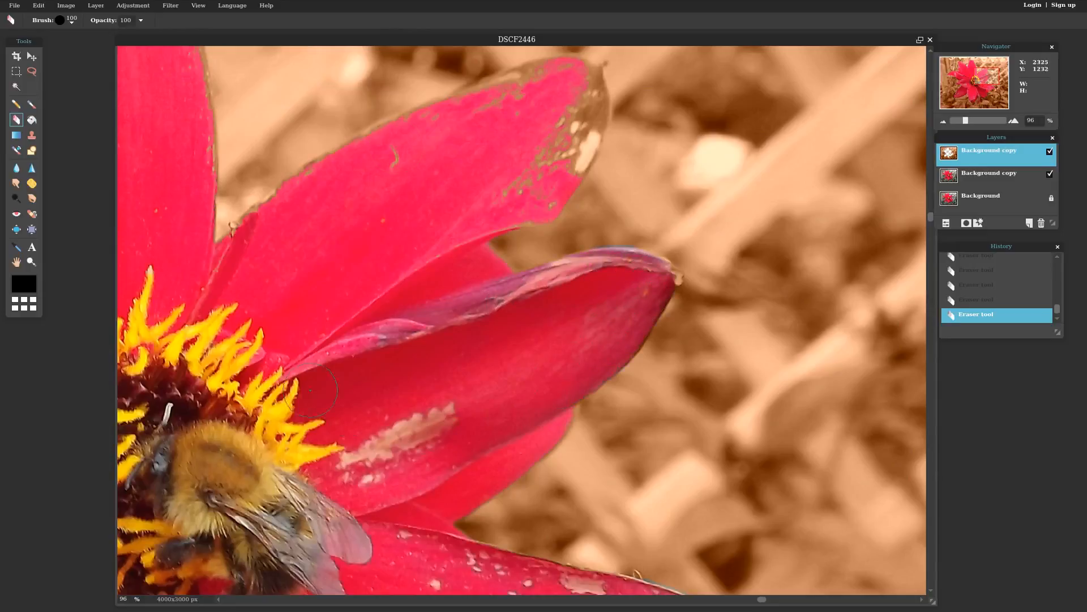
mouse_move(510, 101)
mouse_down()
mouse_move(557, 84)
mouse_move(579, 91)
mouse_move(579, 123)
mouse_move(519, 190)
mouse_move(570, 156)
mouse_up()
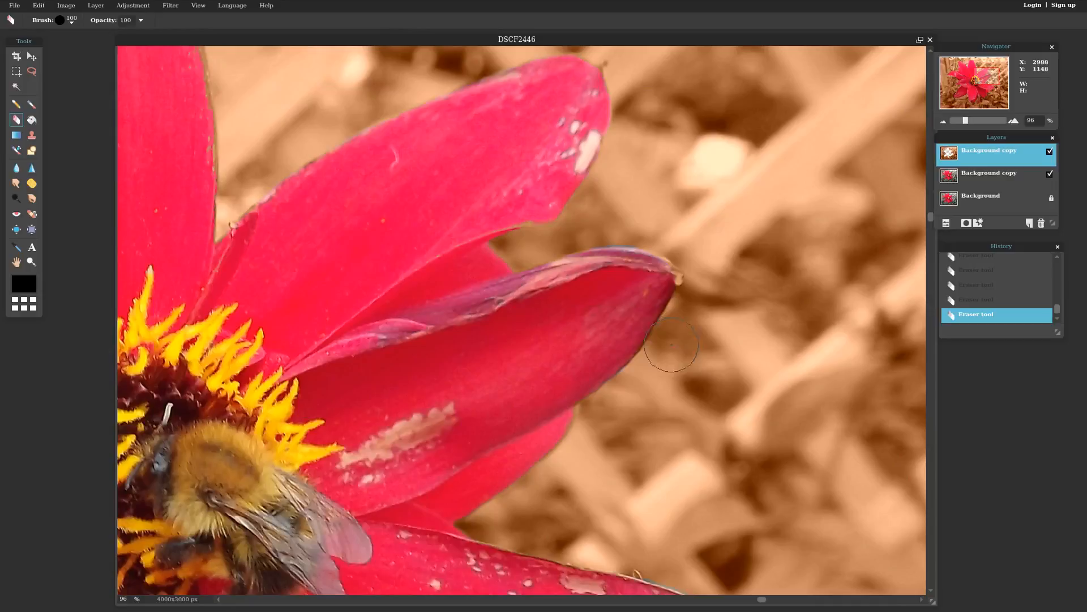
- Set the eraser's brush size to 20 for fine work along the top petal's edges
drag(761, 599, 608, 599)
drag(930, 217, 931, 92)
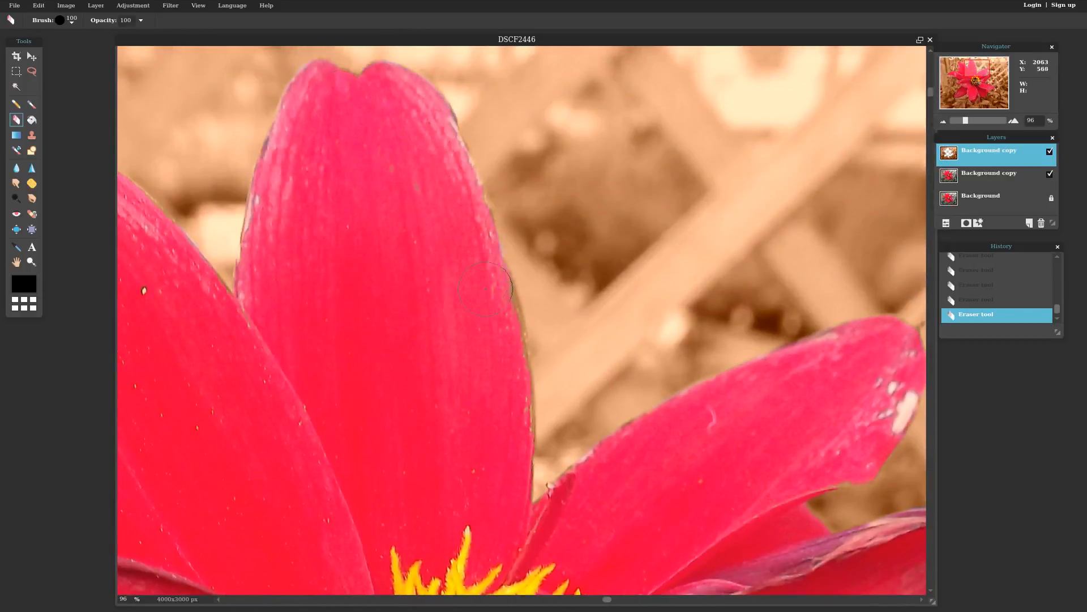
click(71, 22)
click(145, 45)
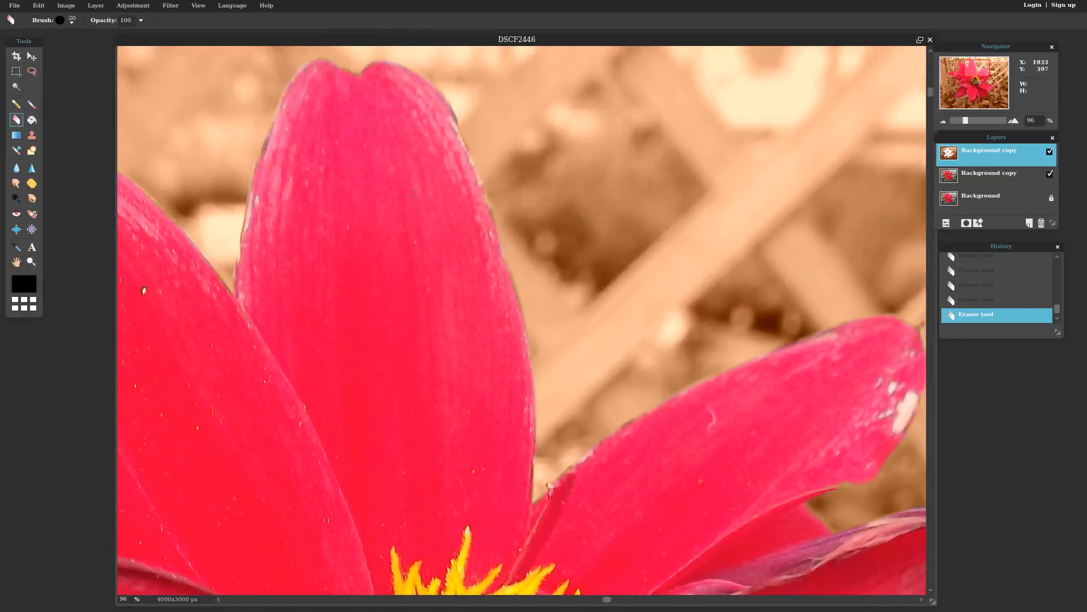
- Examine the petal edges all around the flower and the overall photo for leftover sepia
scroll(368, 309, left, 5)
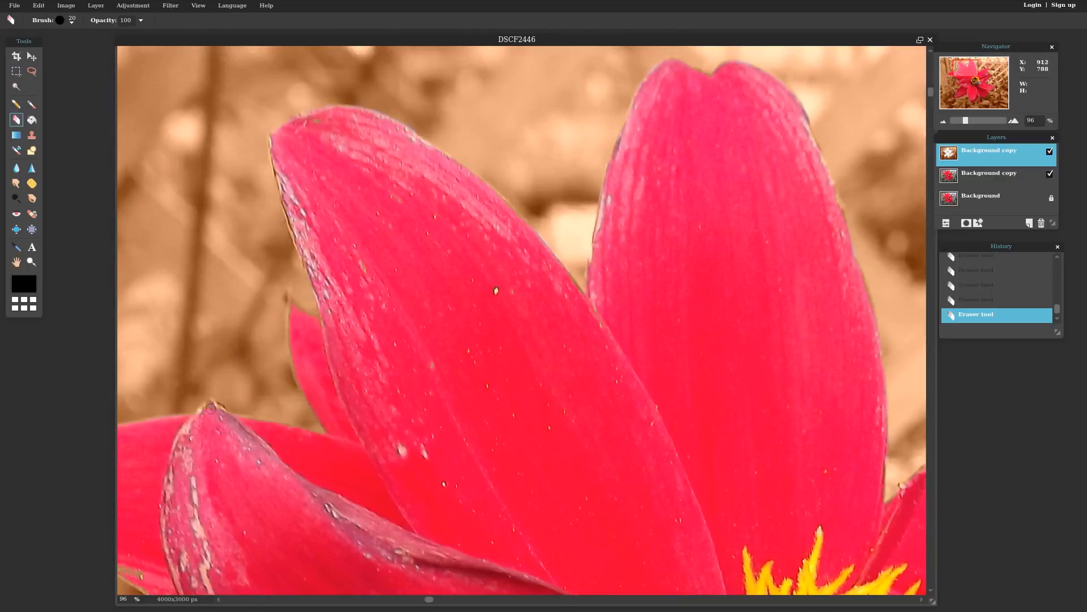
scroll(320, 296, down, 4)
scroll(320, 296, left, 3)
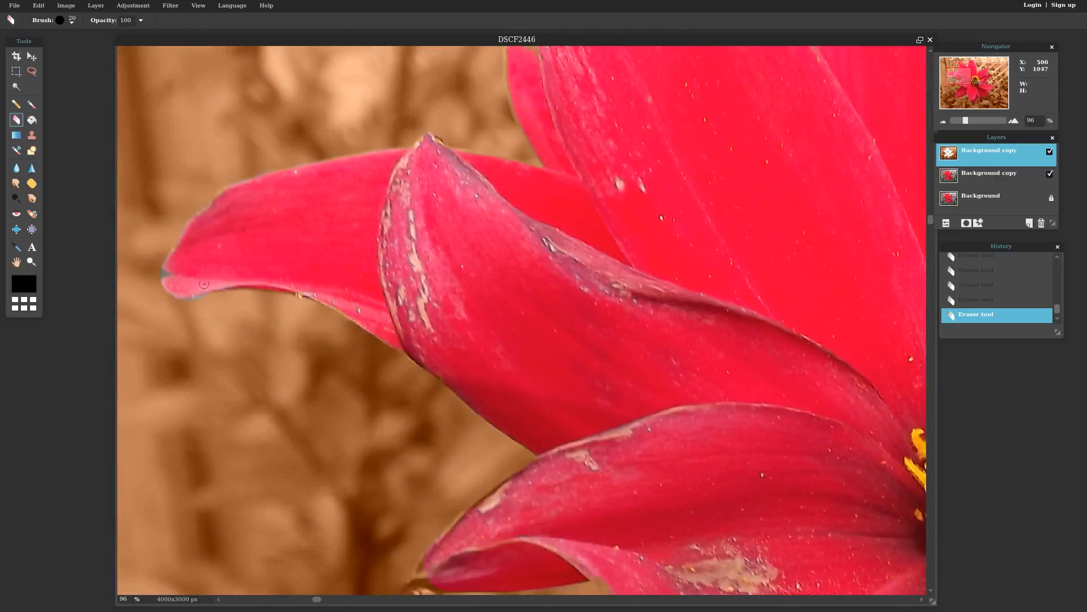
scroll(204, 284, down, 5)
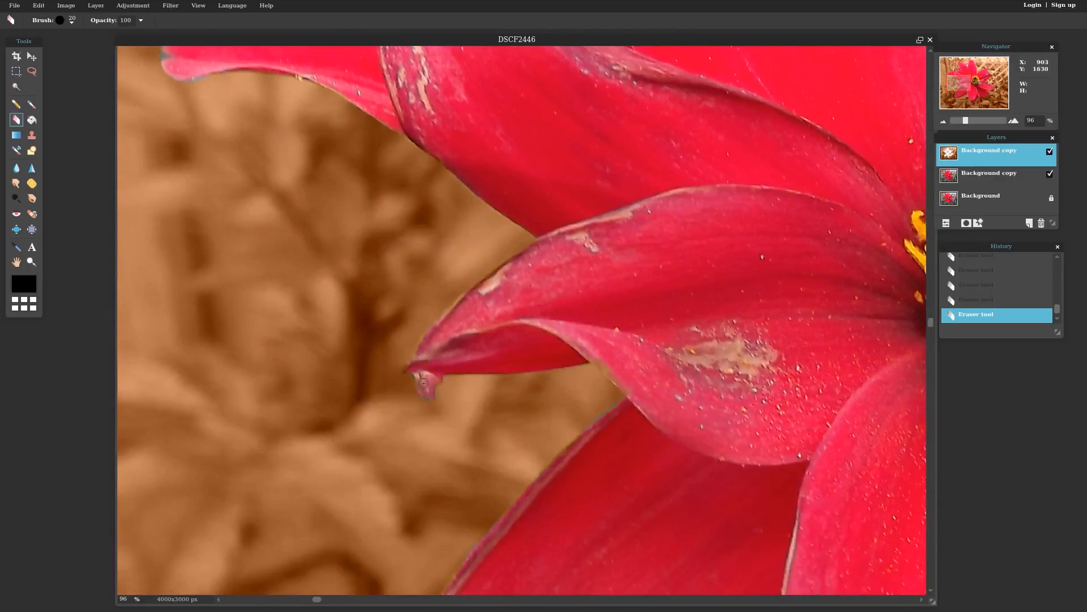
scroll(460, 433, down, 8)
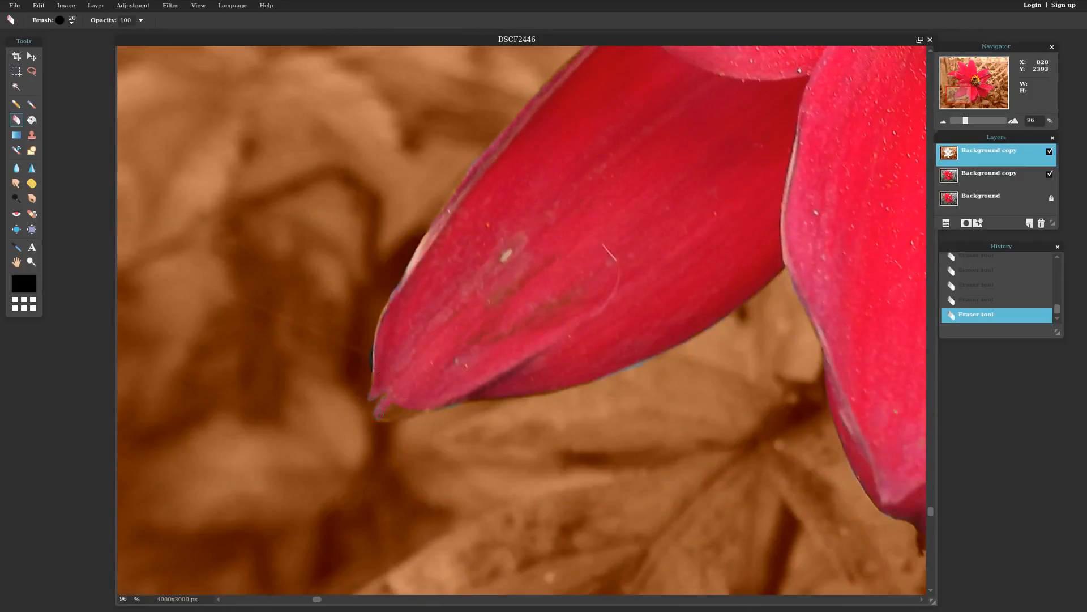
drag(317, 599, 578, 599)
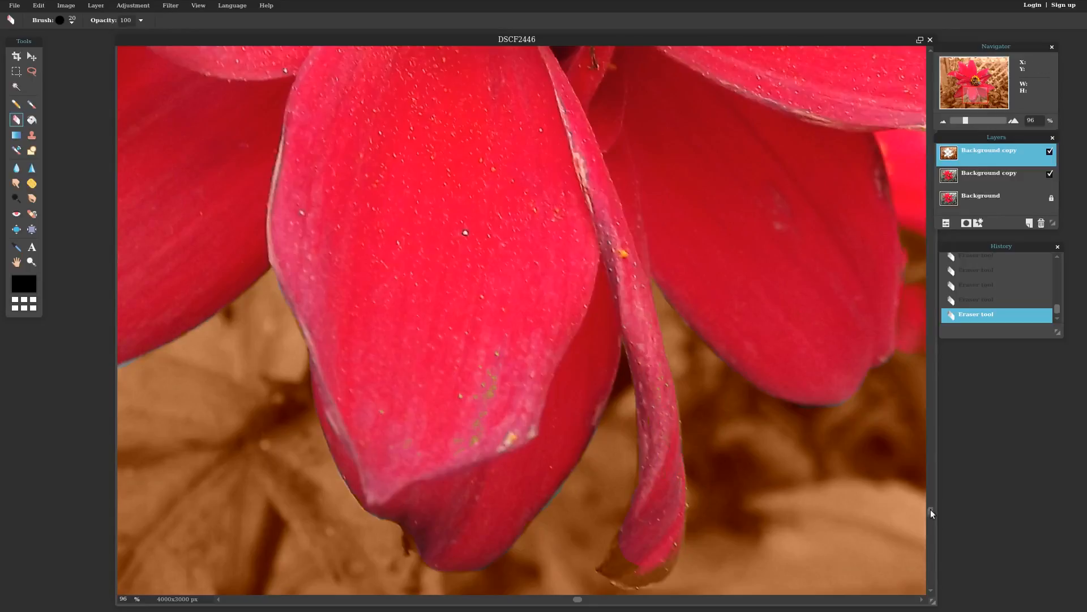
scroll(604, 417, down, 3)
scroll(657, 417, up, 7)
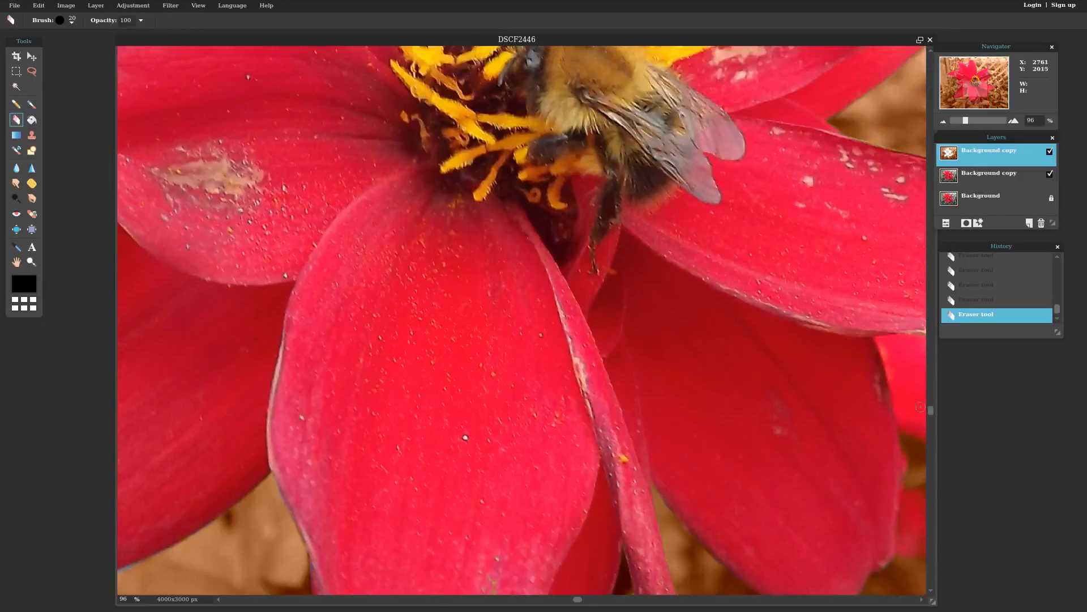
scroll(686, 503, right, 6)
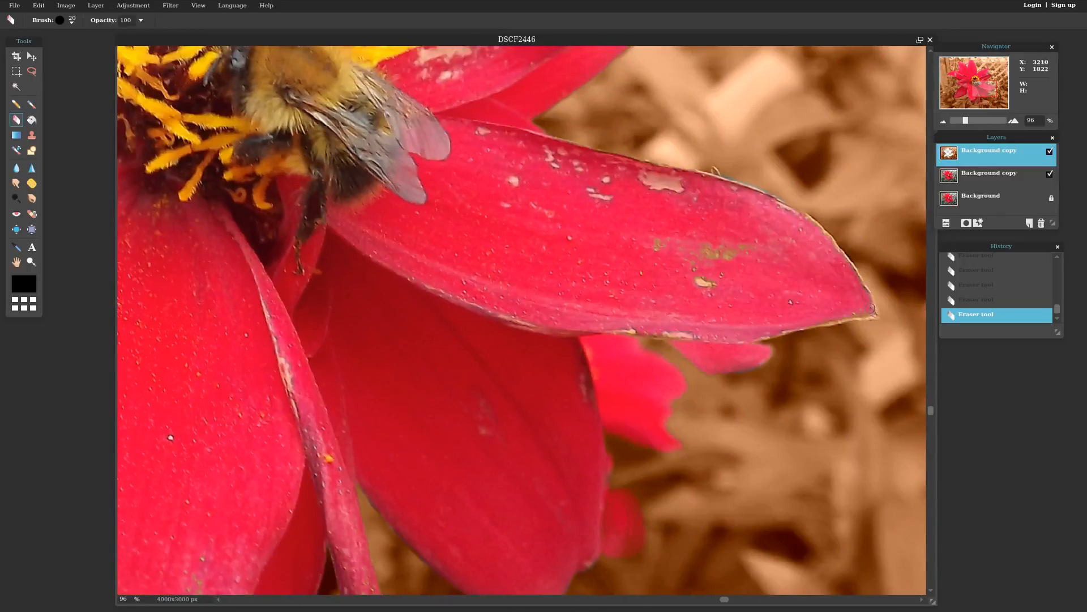
scroll(750, 190, up, 6)
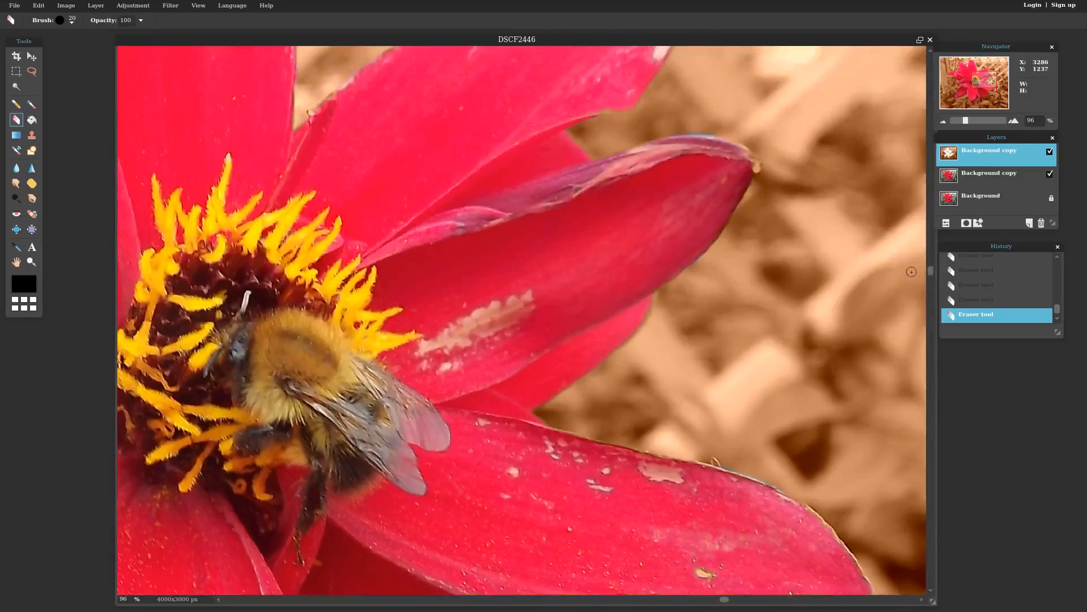
scroll(372, 274, down, 6)
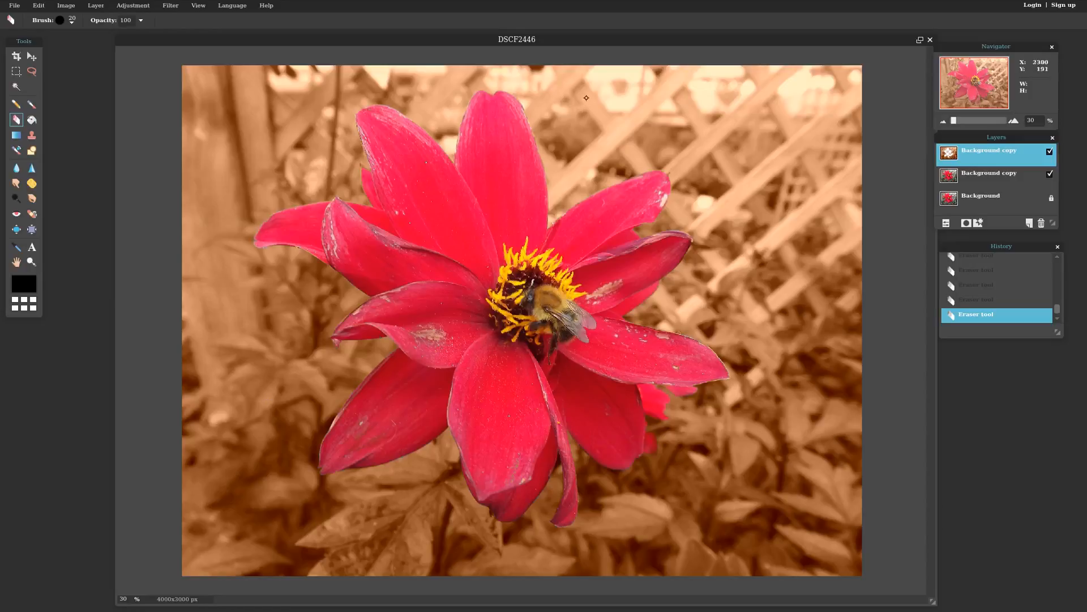
- Hide the sepia layer to compare it with the full-colour photo, and show it again
click(1050, 152)
click(1051, 175)
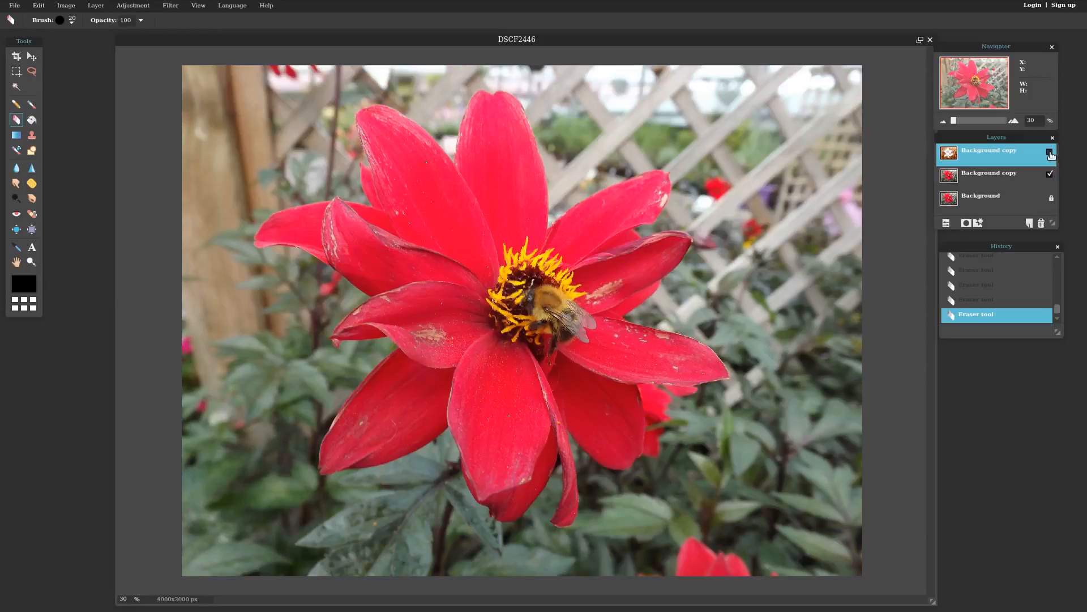
click(1050, 152)
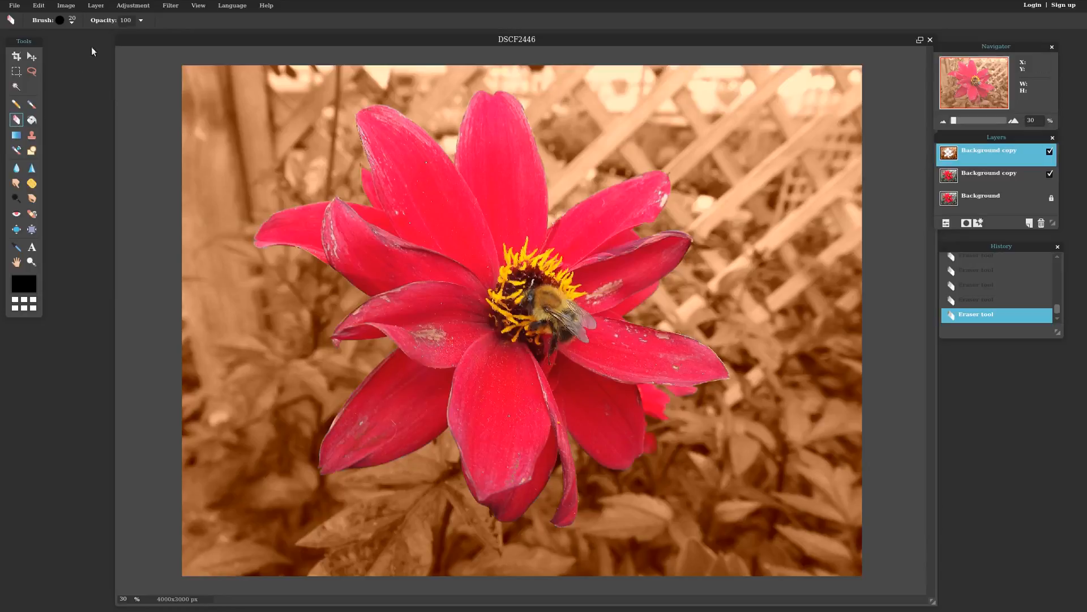
- Try a size 200 eraser stroke down the sepia background to the right of the flower, and undo it
click(71, 23)
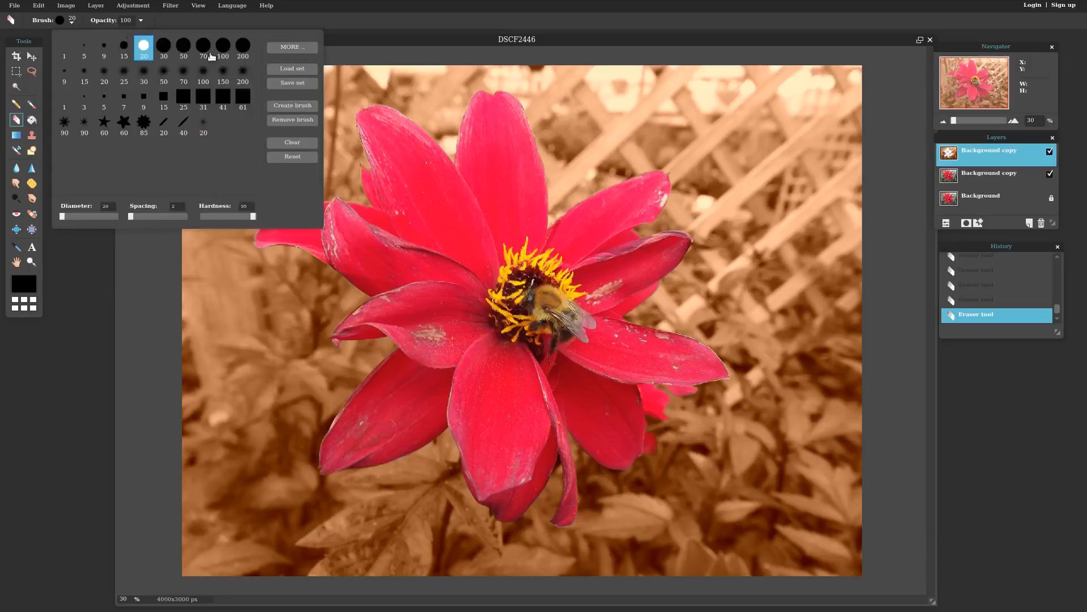
click(241, 51)
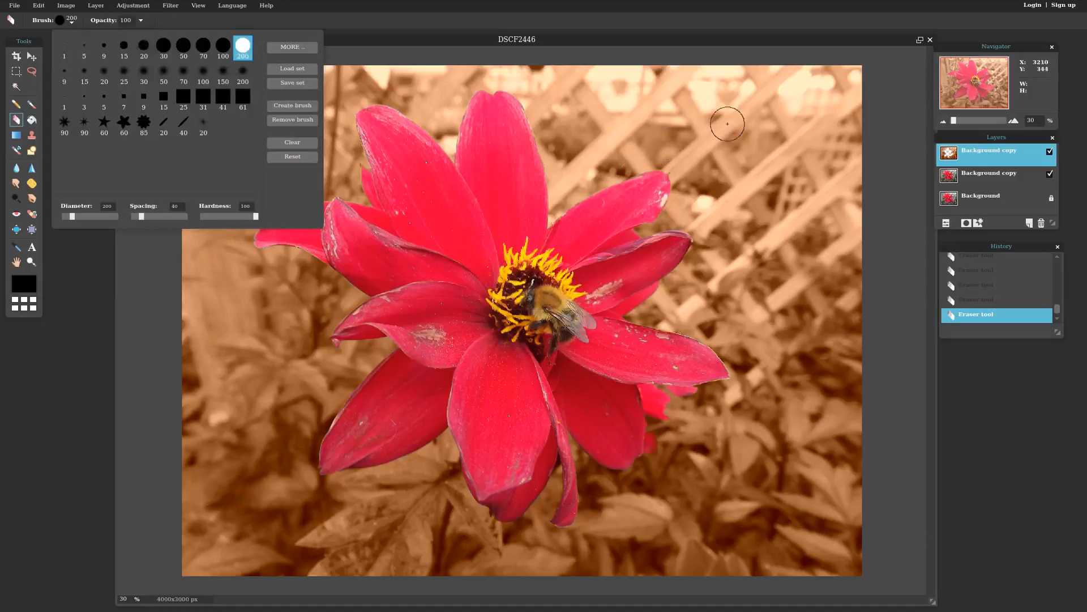
mouse_move(757, 117)
mouse_down()
mouse_move(782, 432)
mouse_move(780, 473)
mouse_move(728, 531)
mouse_up()
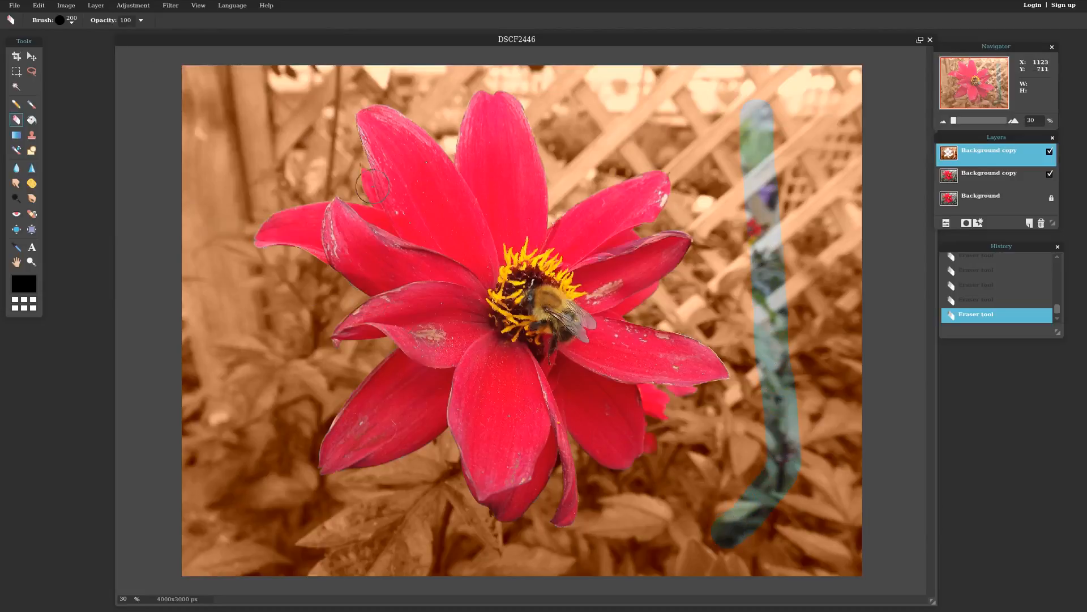
click(39, 6)
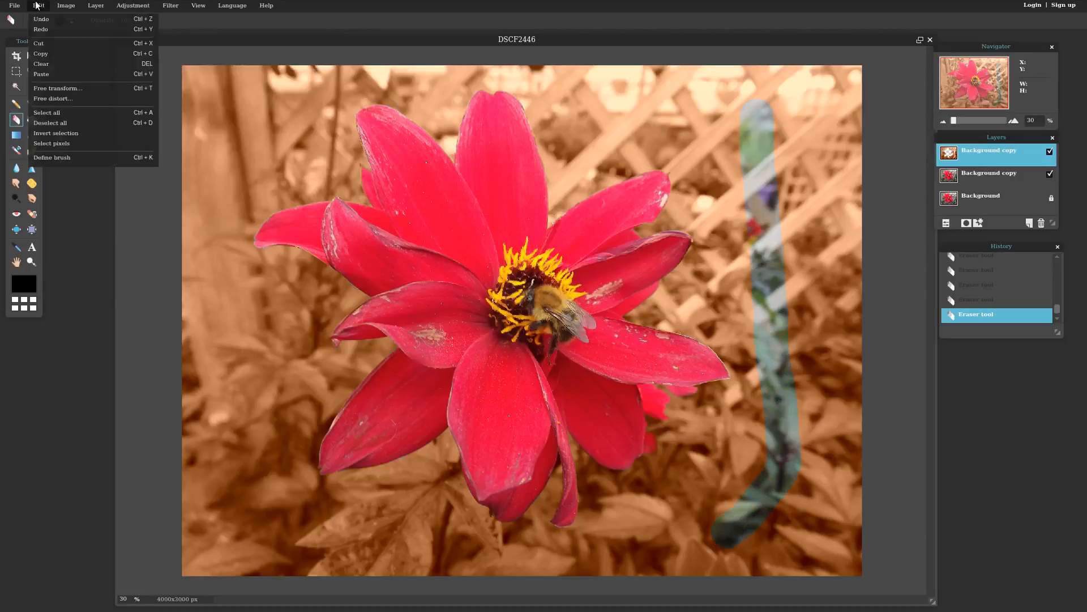
click(42, 22)
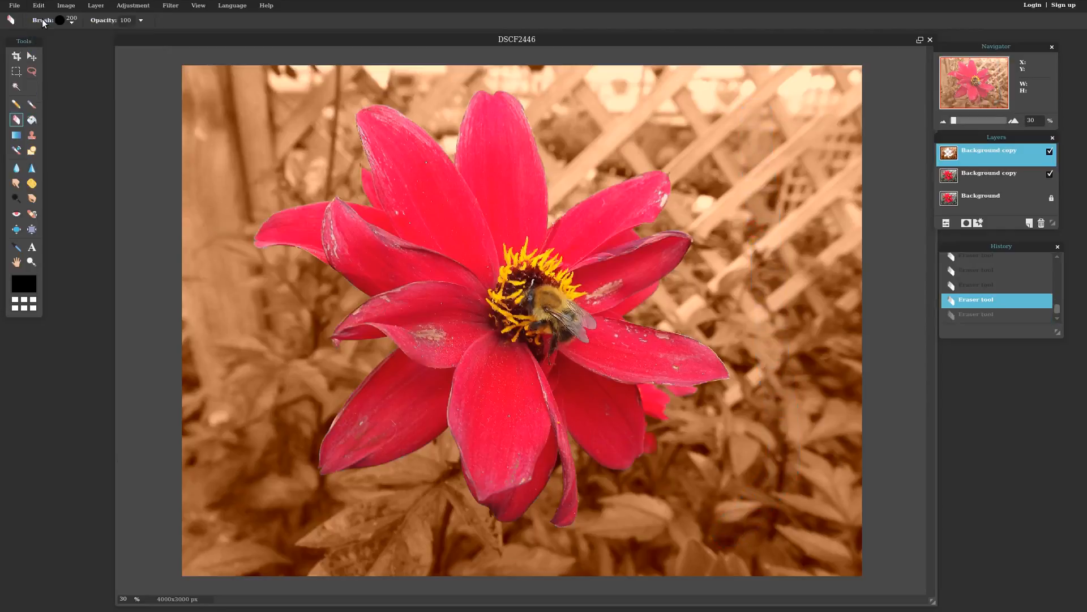
- Hide the sepia layer and select the red petals on the full-colour copy with the Wand tool at tolerance 56
click(992, 179)
click(990, 204)
click(990, 181)
click(989, 158)
click(980, 179)
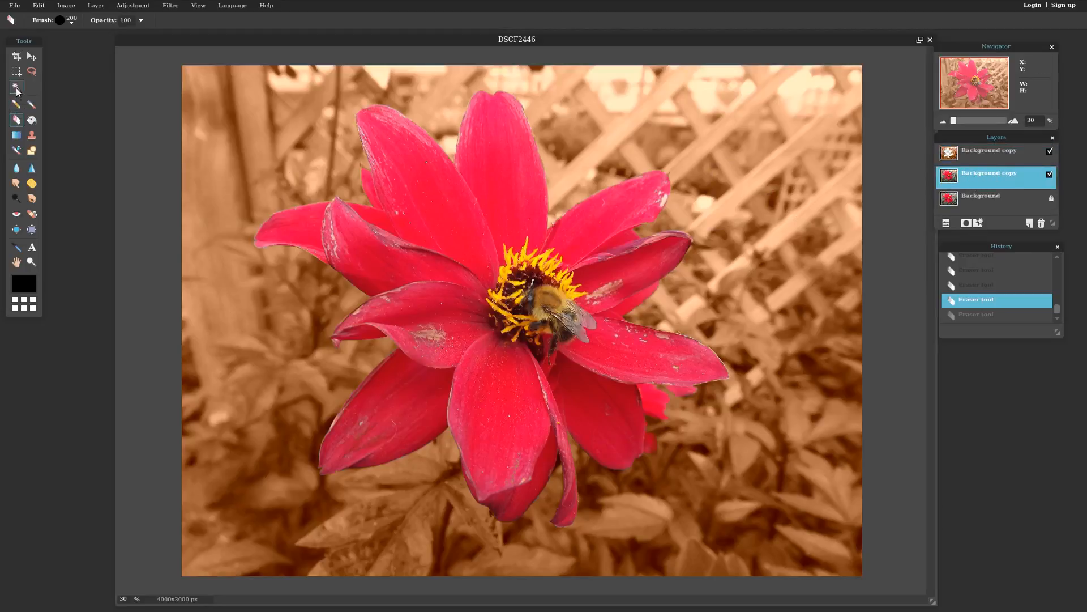
click(1050, 152)
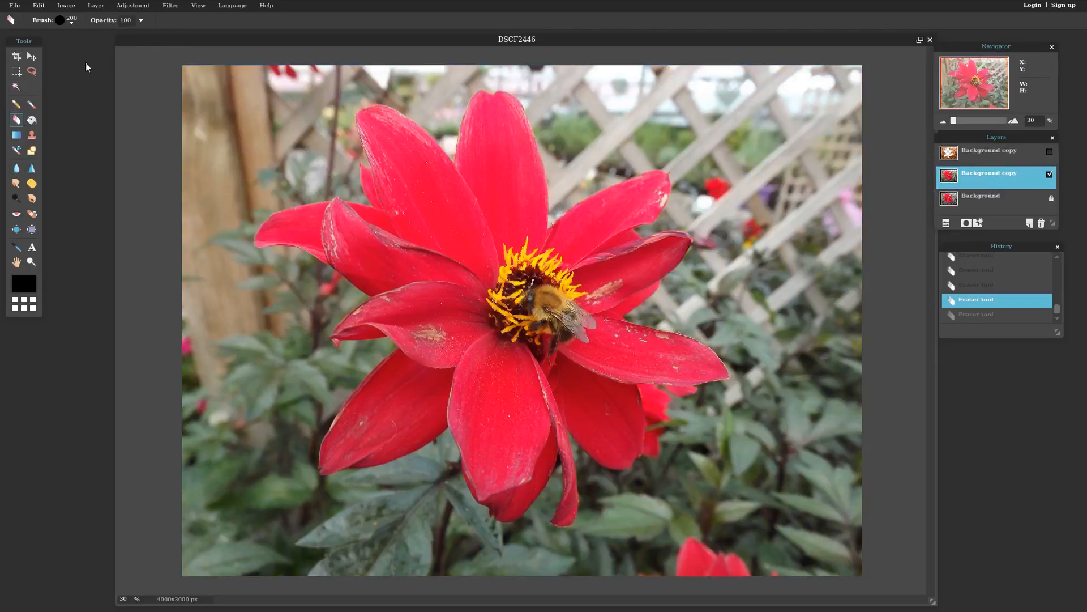
click(16, 89)
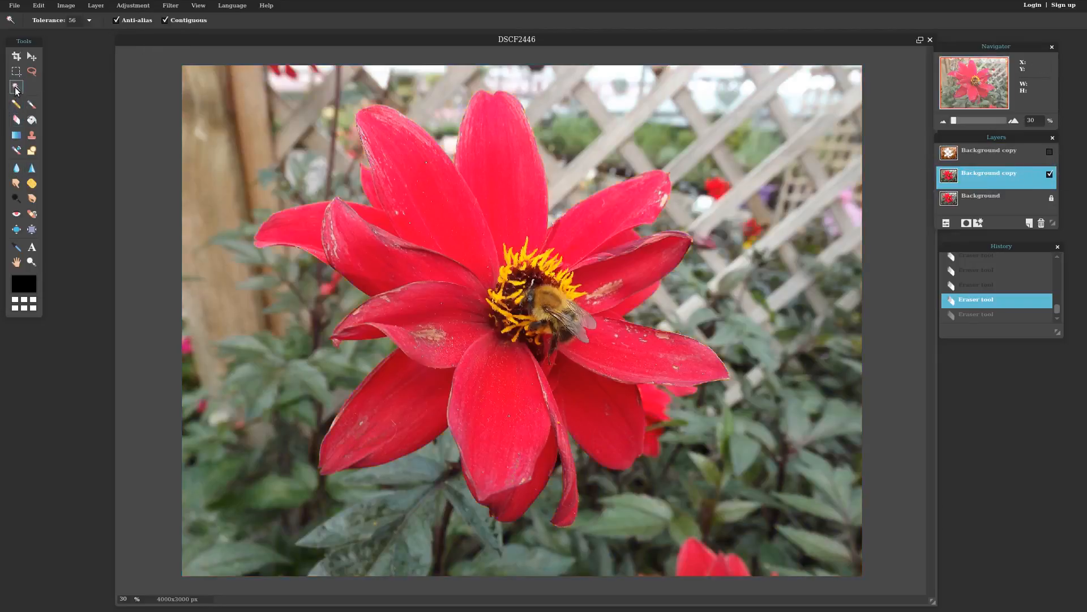
click(481, 240)
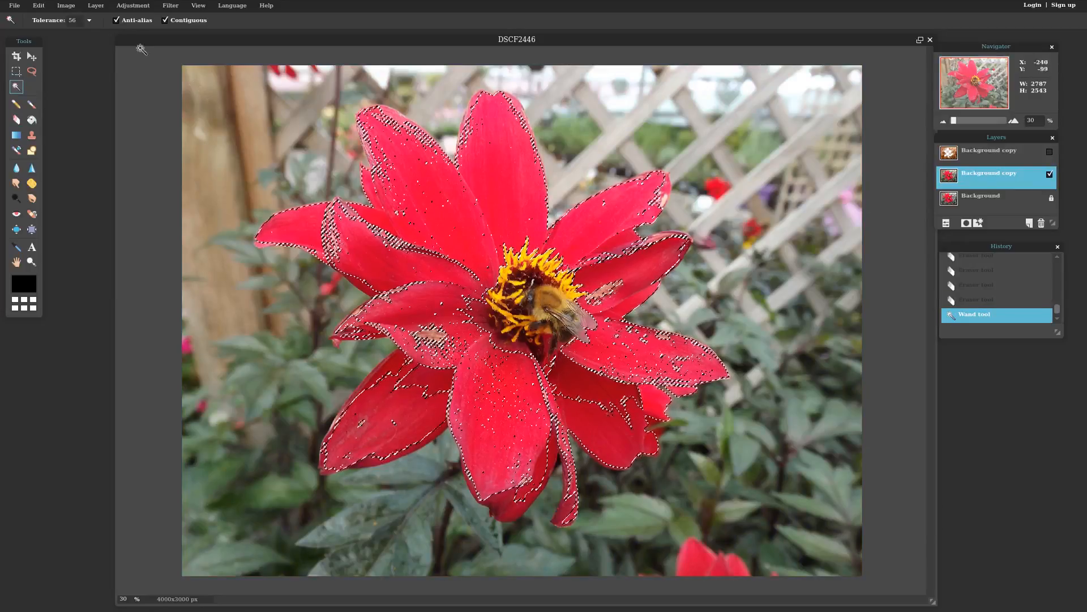
- Raise the Wand tolerance to 71, clear the selection and select the red petals again
click(88, 19)
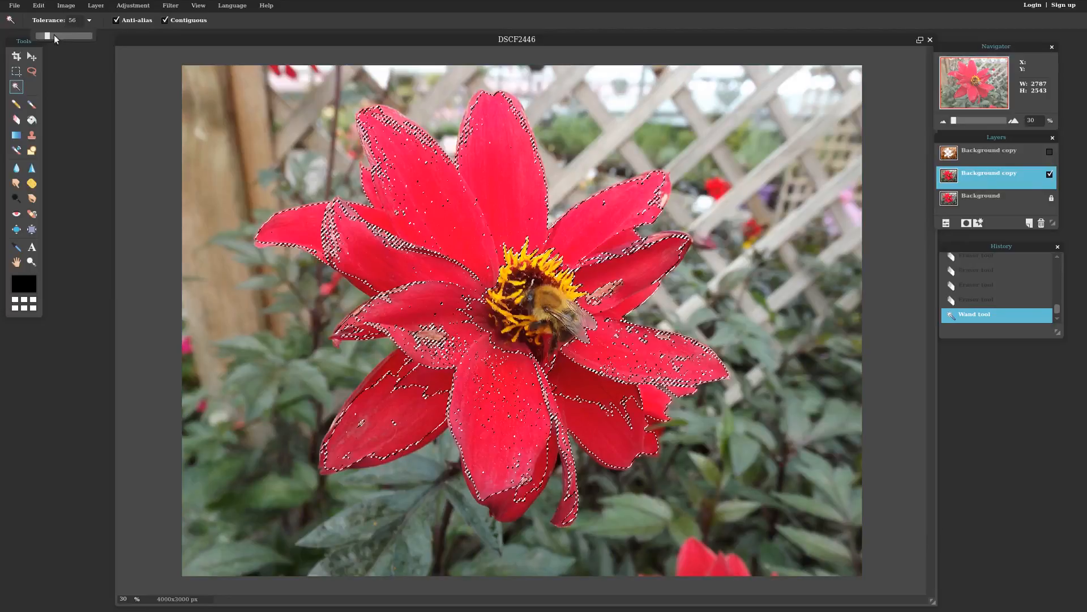
drag(49, 36, 50, 36)
click(39, 6)
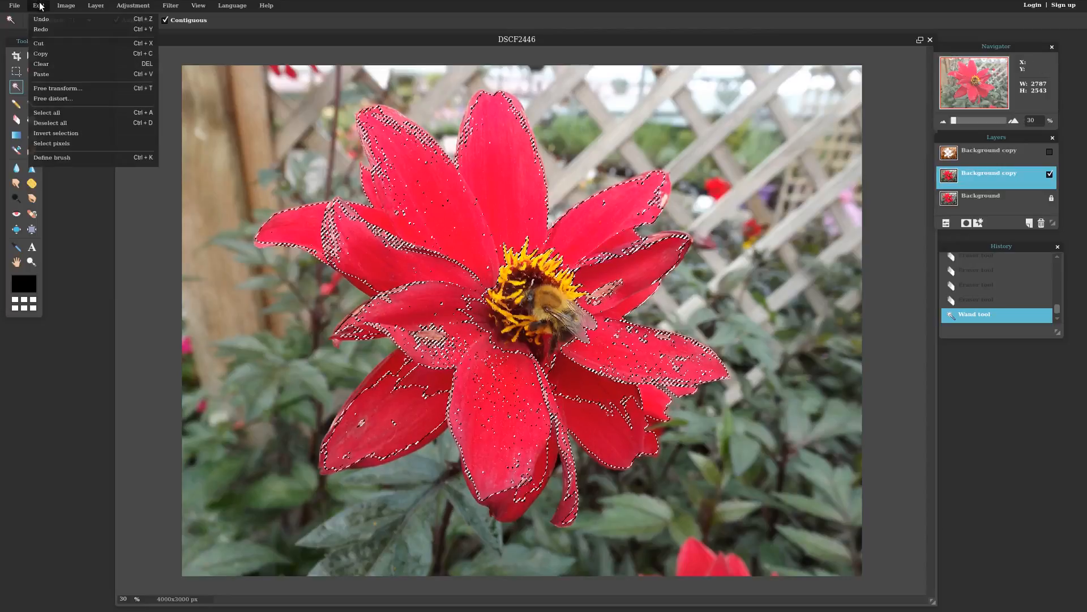
click(56, 123)
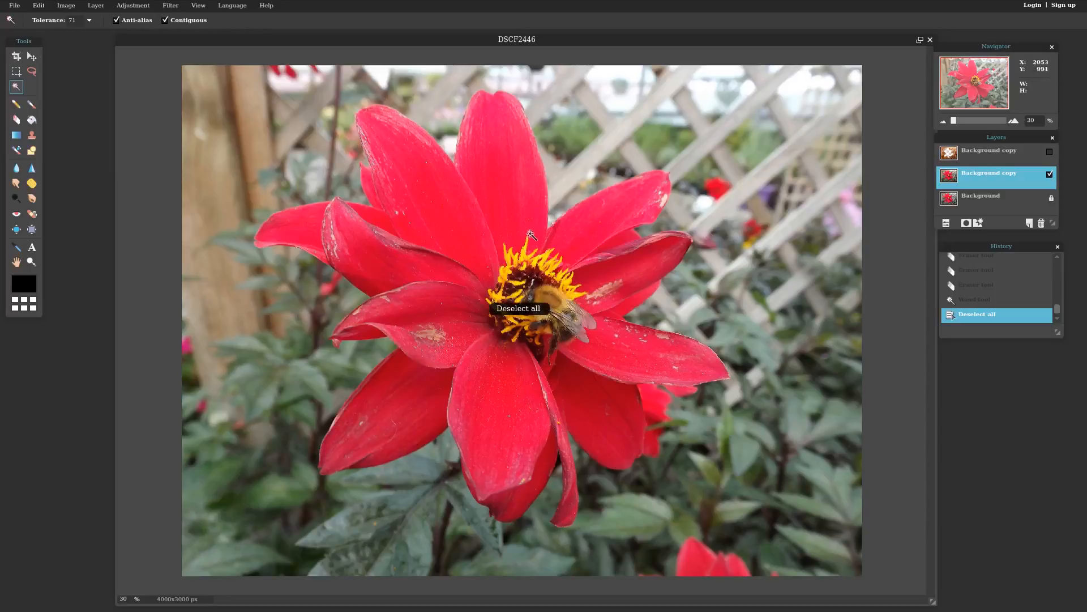
click(505, 205)
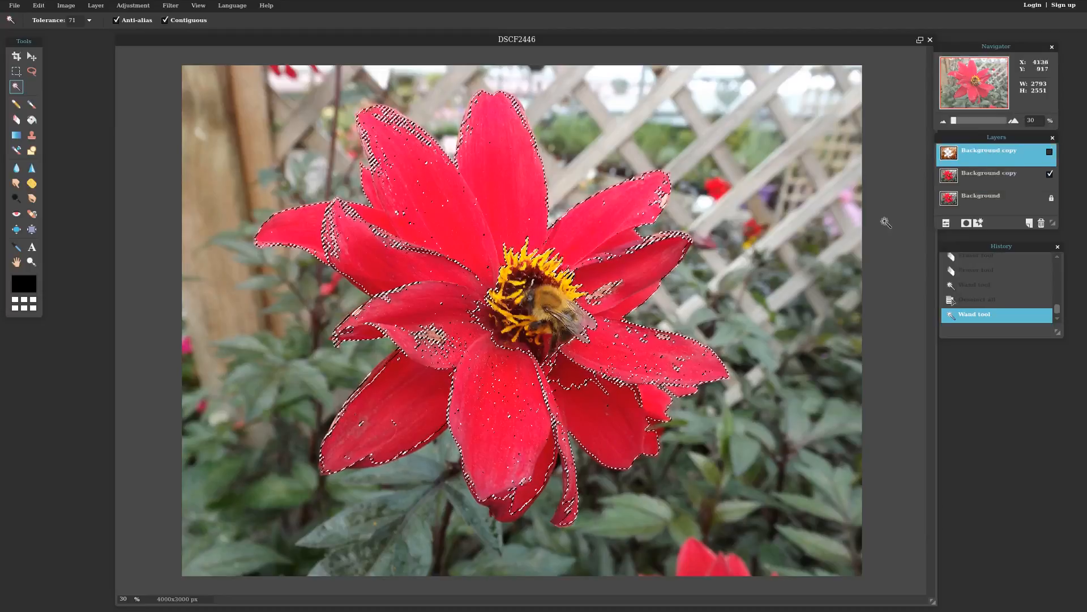
- Show the sepia layer again and clear the petal selection
click(1050, 153)
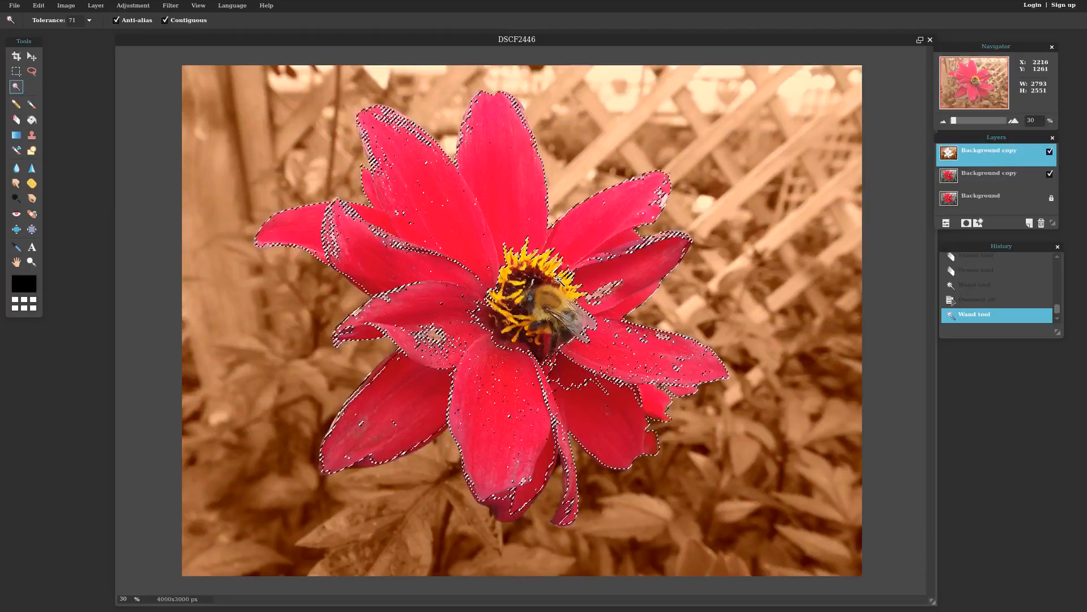
click(39, 5)
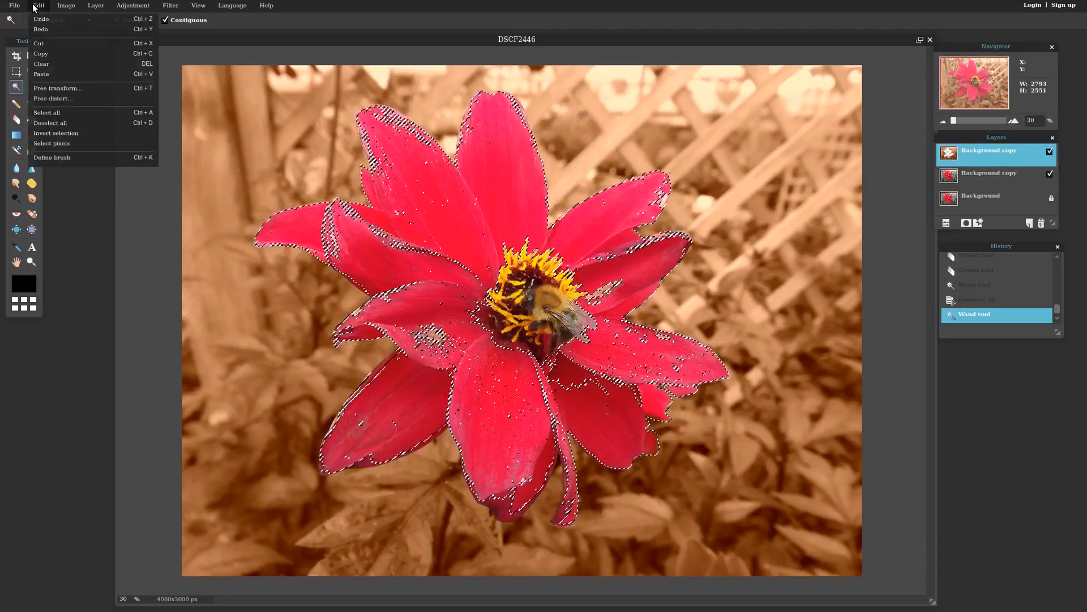
click(51, 123)
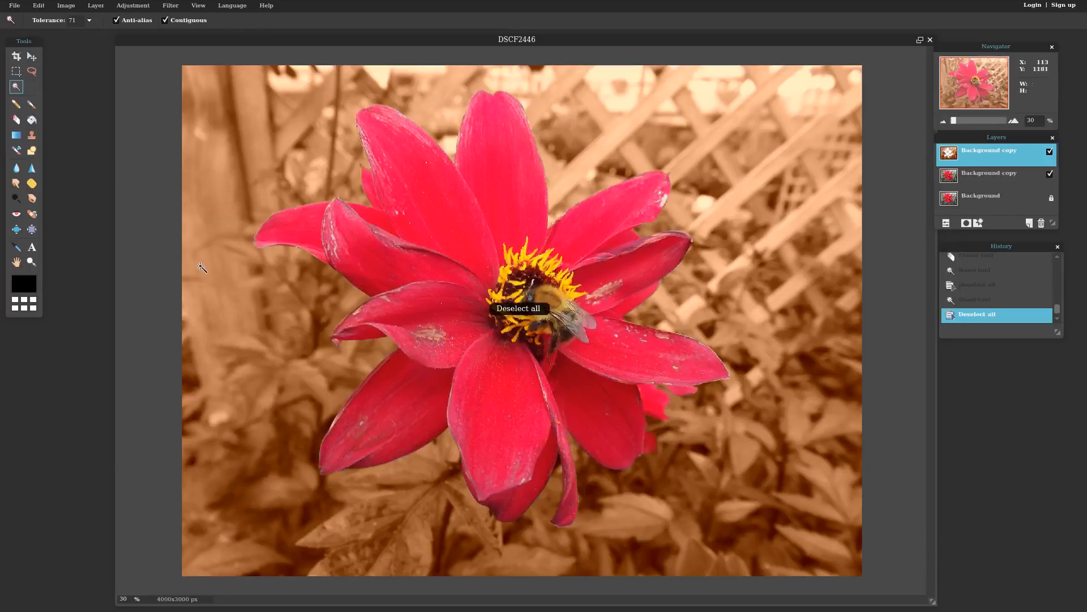